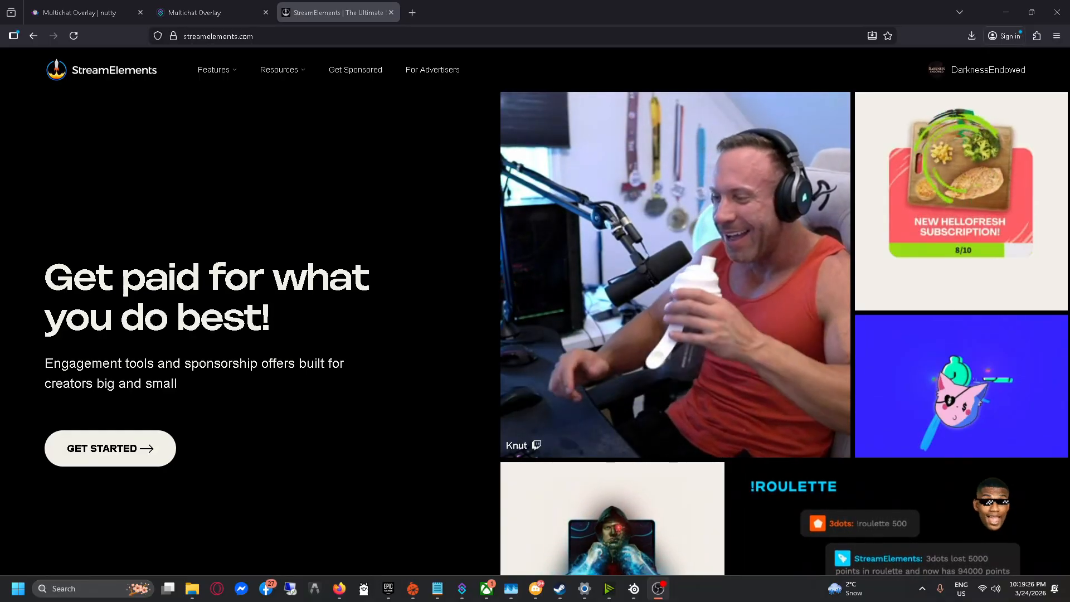
# Bring the browser forward and show StreamElements' Features list, including SE.Live, Chatbot and Ground Control.
pyautogui.click(396, 111)
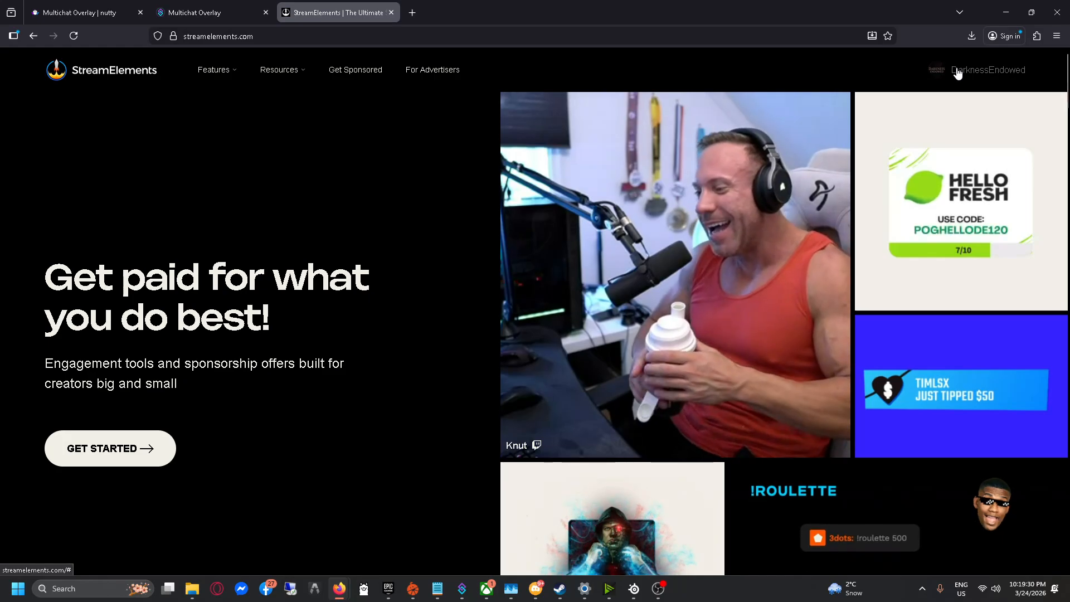
pyautogui.click(958, 72)
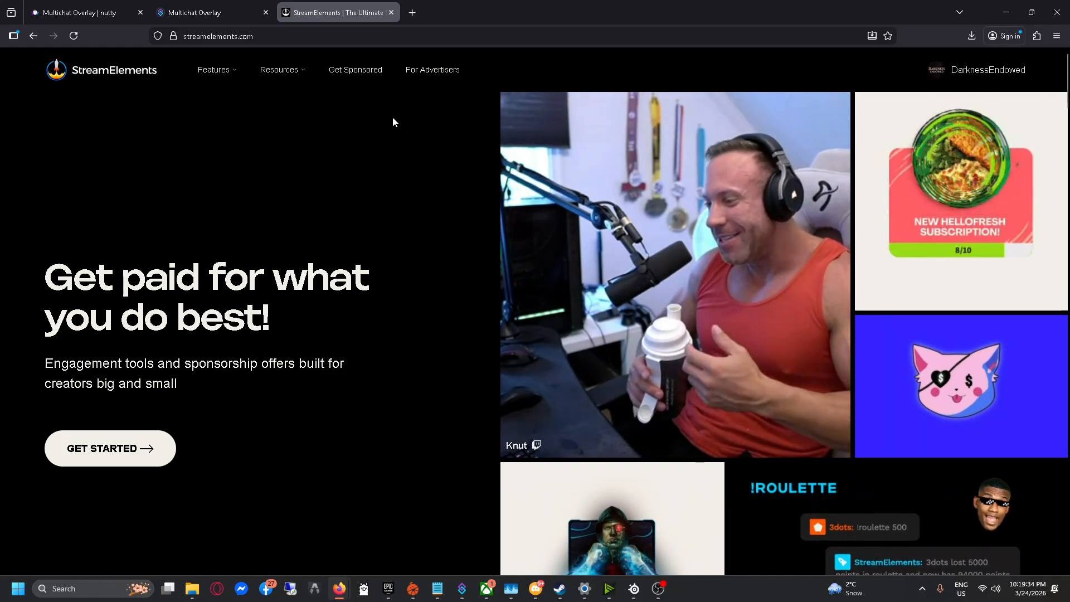
pyautogui.moveTo(222, 72)
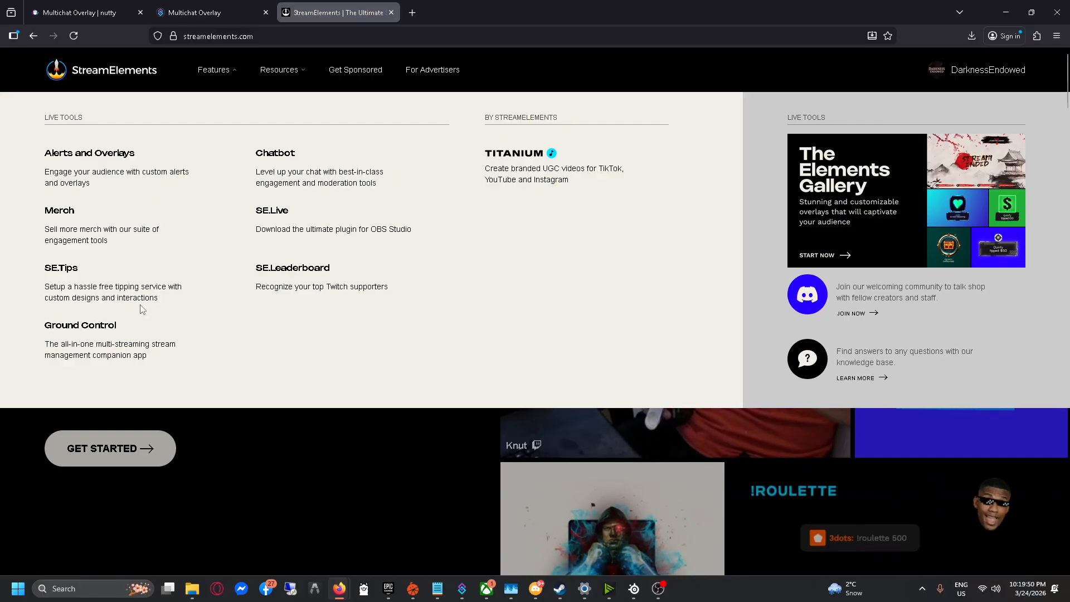
# Download SE.Live for Windows from its product page, then maximize OBS on this monitor.
pyautogui.click(272, 218)
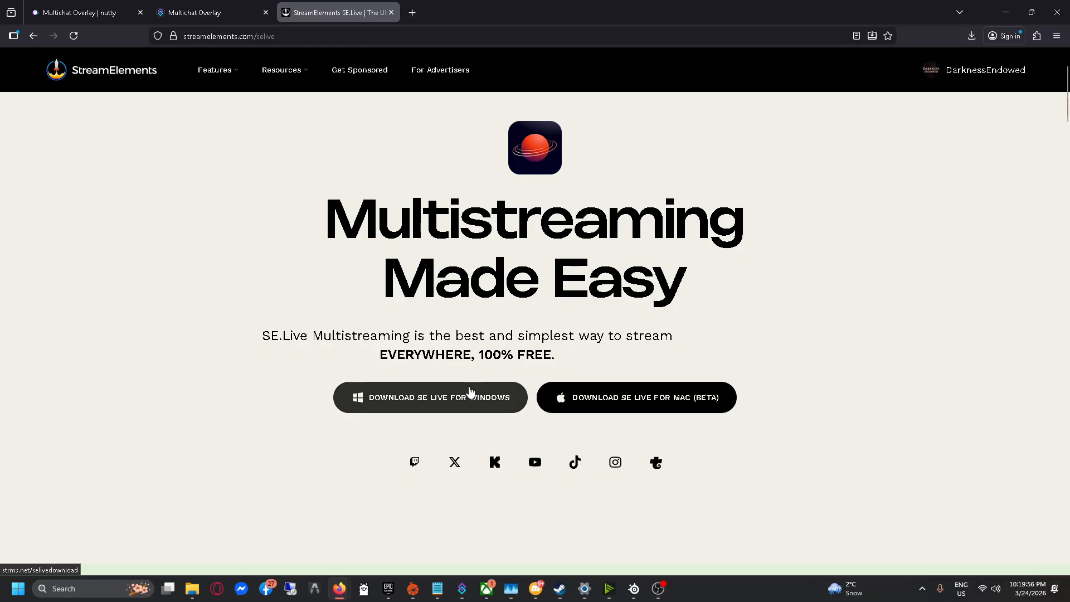
pyautogui.click(484, 410)
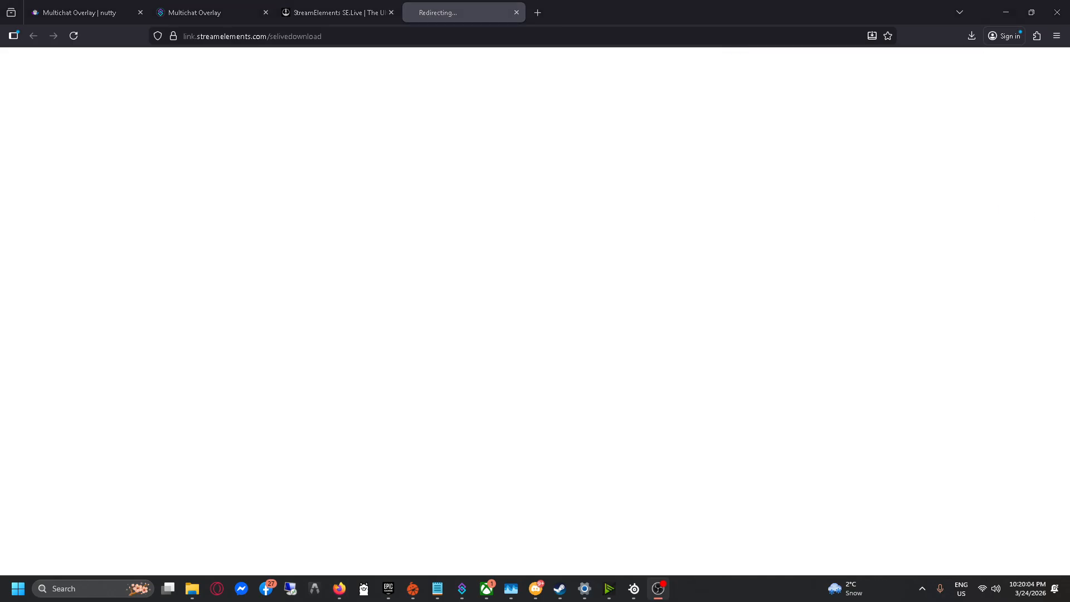
pyautogui.moveTo(1069, 339); pyautogui.dragTo(613, 2)
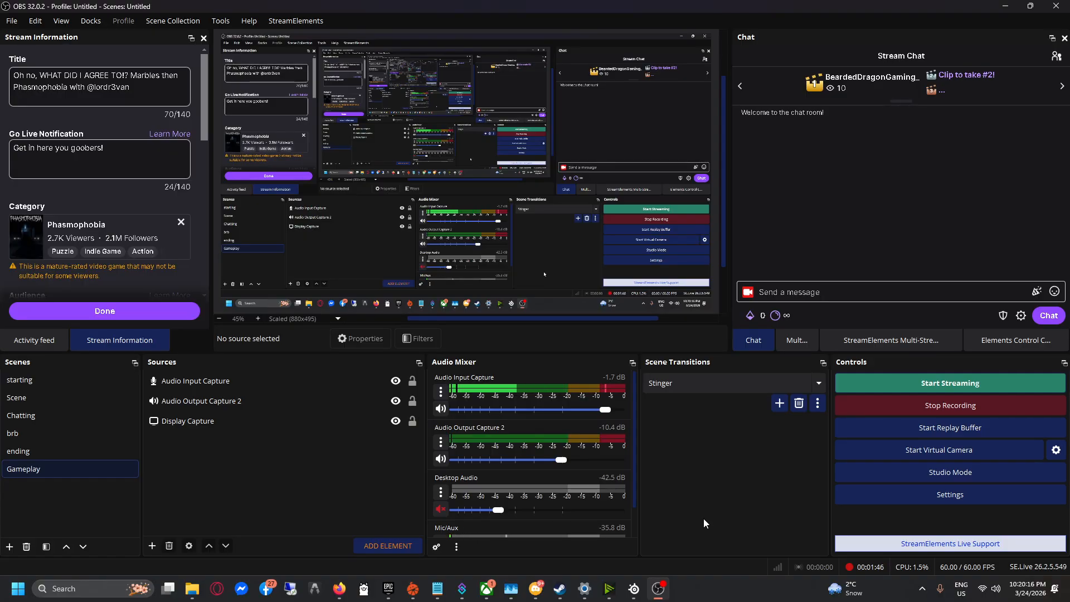
# Show the StreamElements plugin menu with Stream Setup, SE.Live Docks and Cloud Backup.
pyautogui.click(287, 23)
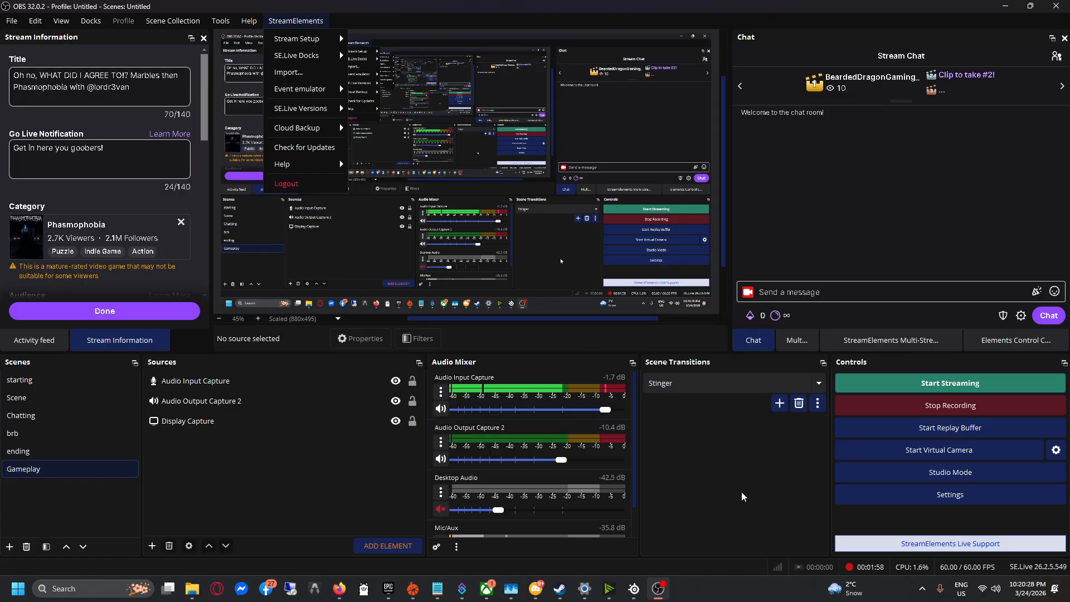
pyautogui.moveTo(308, 41)
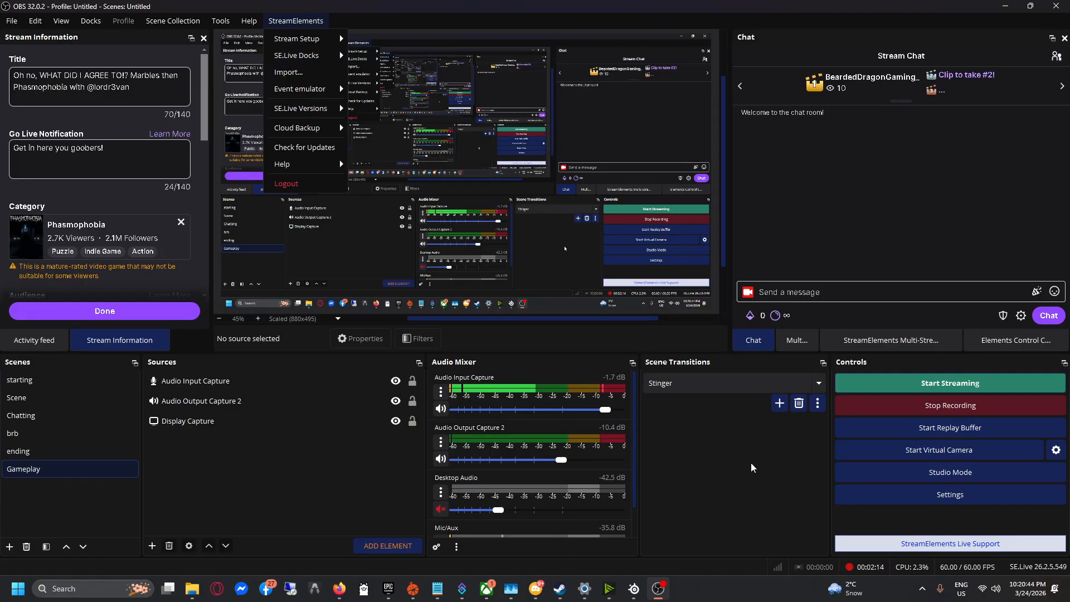
# Show the Multi-Streaming dock and check its platform list without adding one.
pyautogui.click(897, 342)
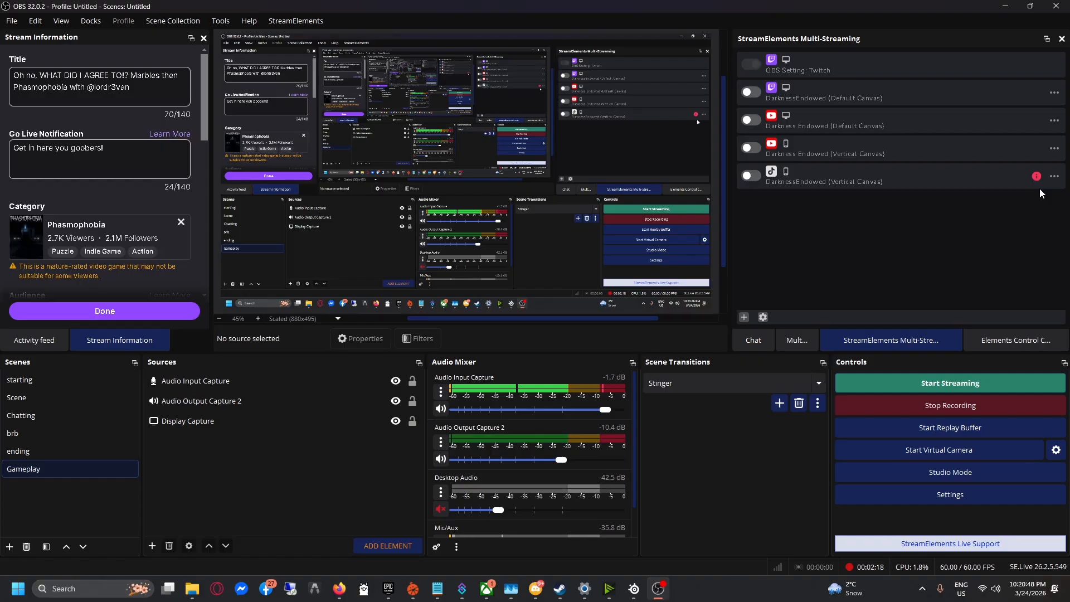
pyautogui.click(744, 317)
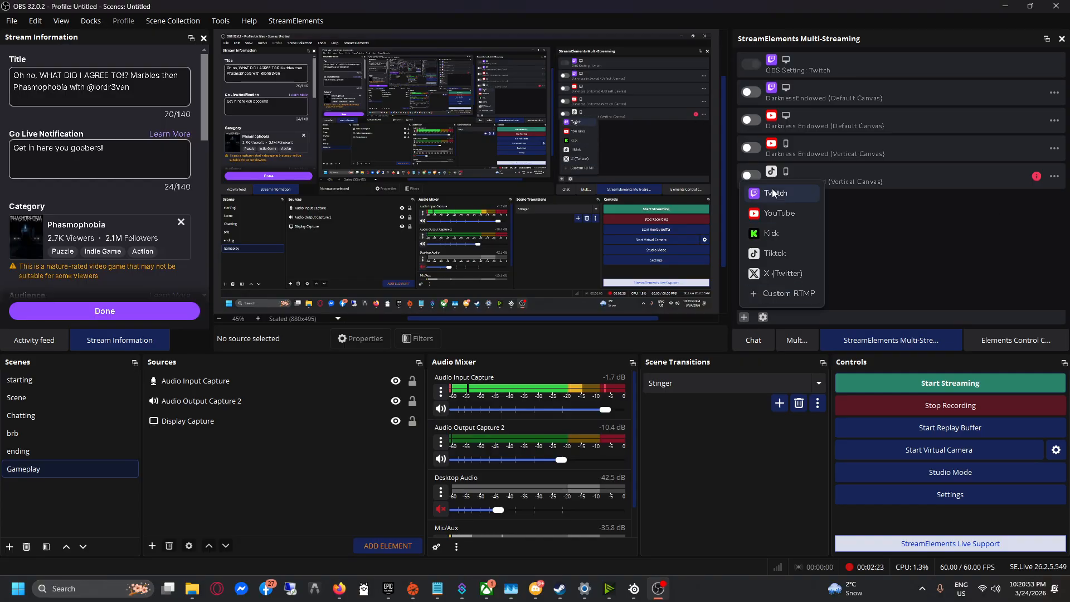
pyautogui.click(887, 273)
# In the multi-streaming settings, expand the empty Custom RTMP form for a new output.
pyautogui.click(763, 317)
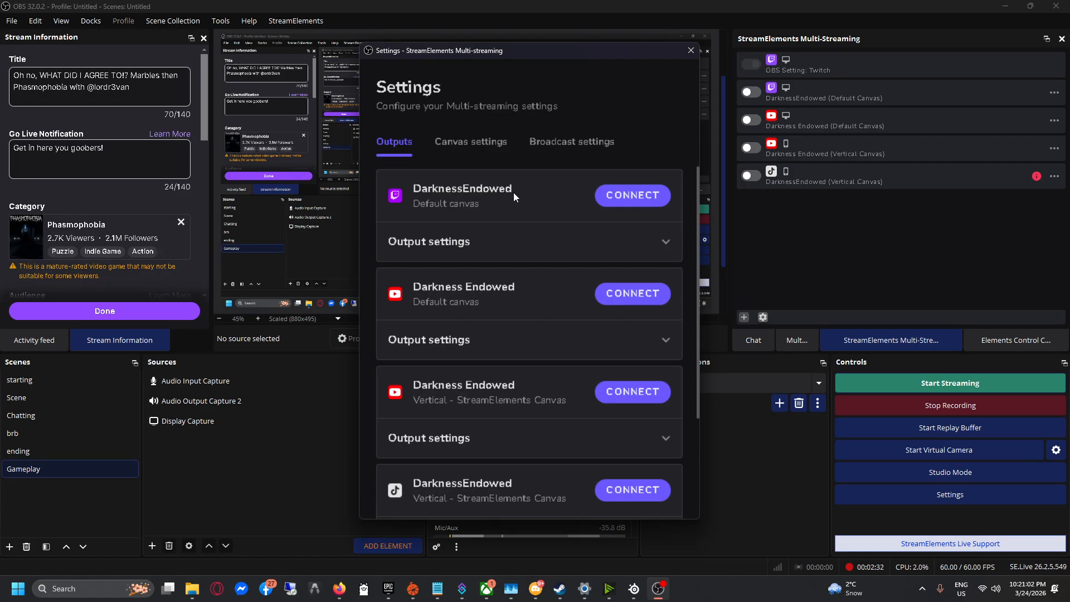
pyautogui.scroll(-3, 526, 228)
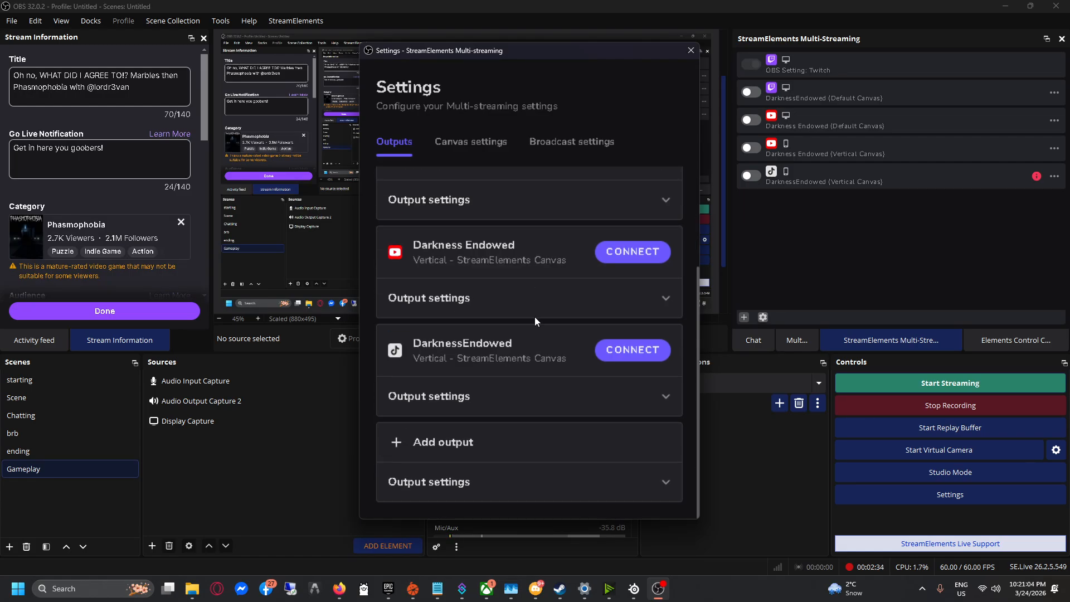
pyautogui.scroll(3, 543, 375)
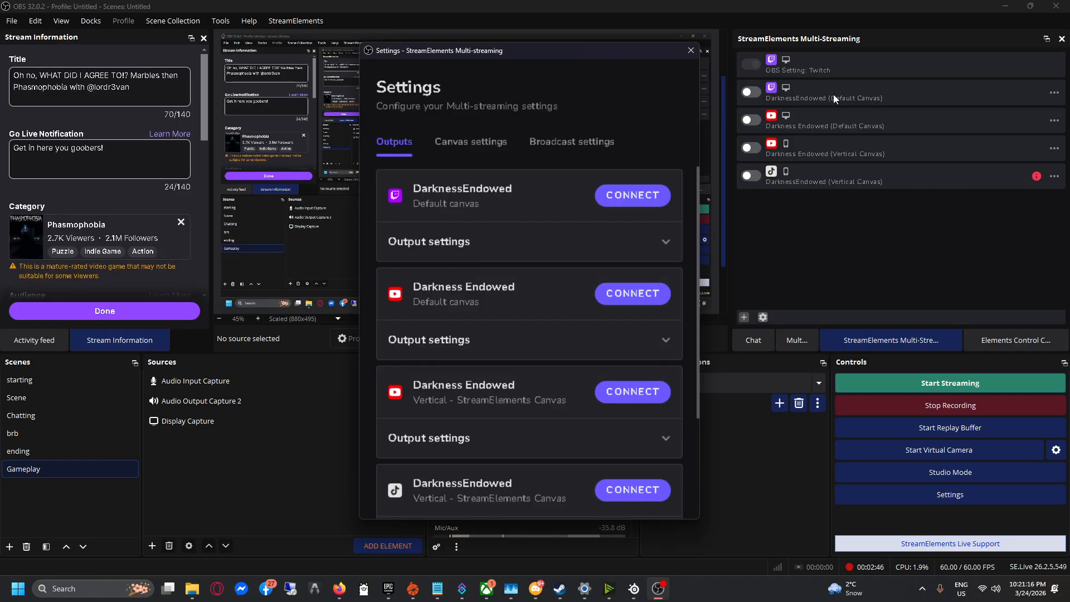
pyautogui.scroll(-2, 542, 320)
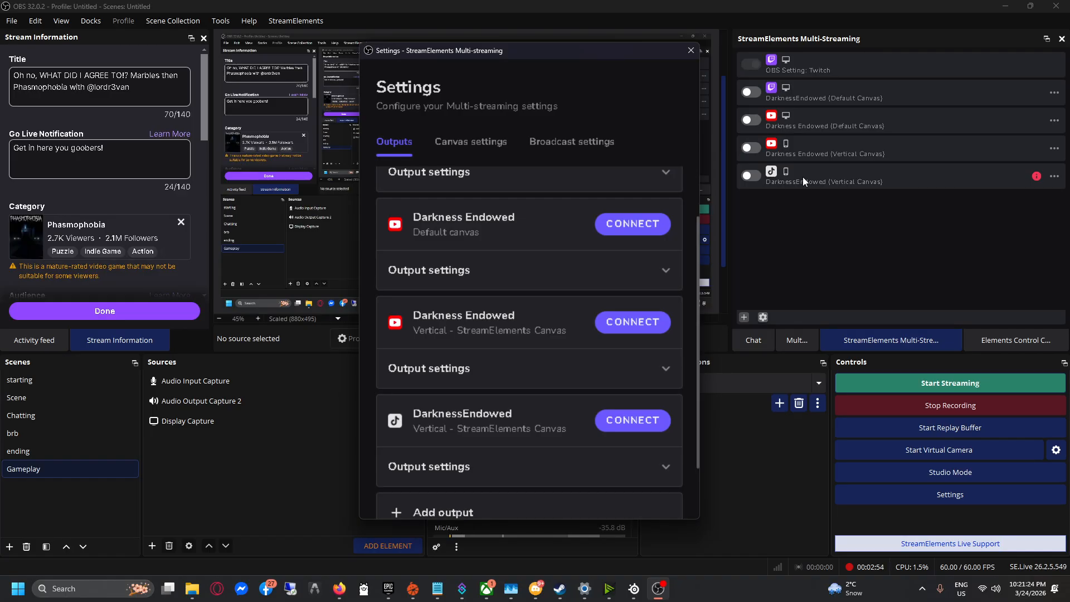
pyautogui.scroll(-2, 581, 335)
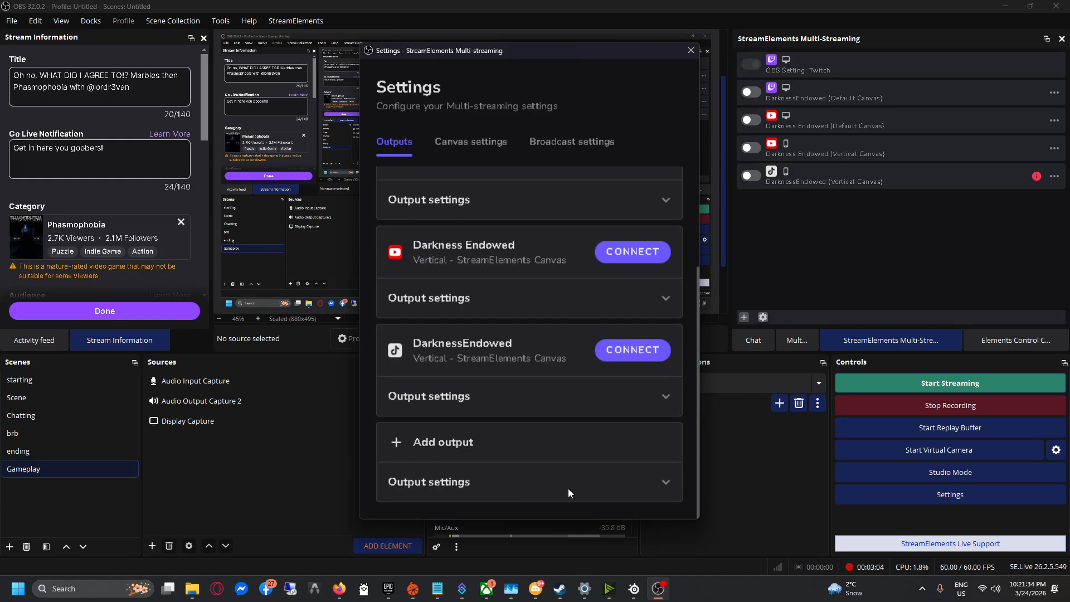
pyautogui.click(666, 482)
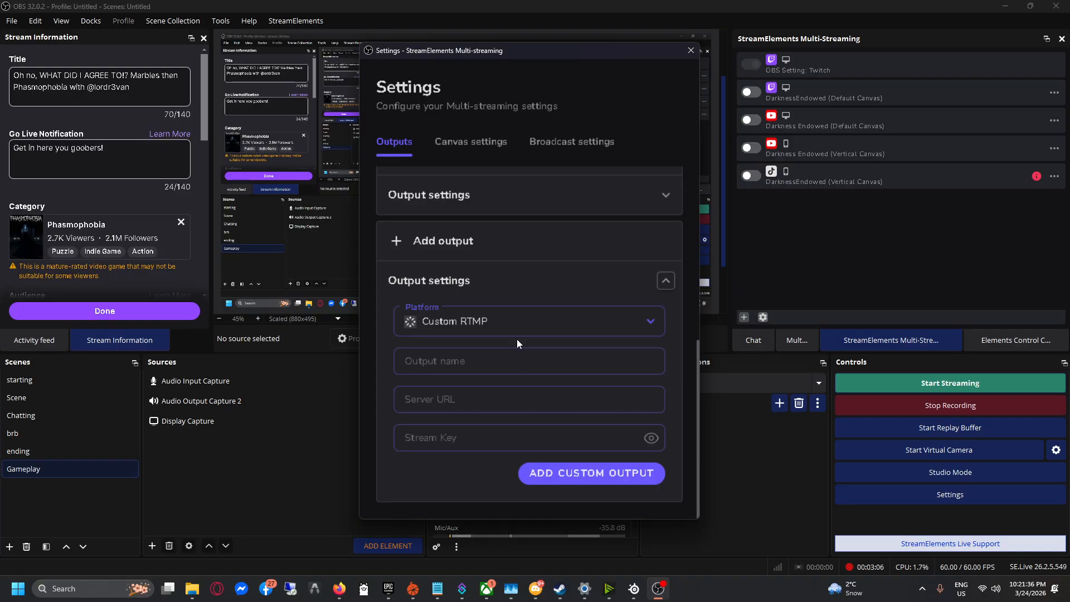
pyautogui.click(585, 322)
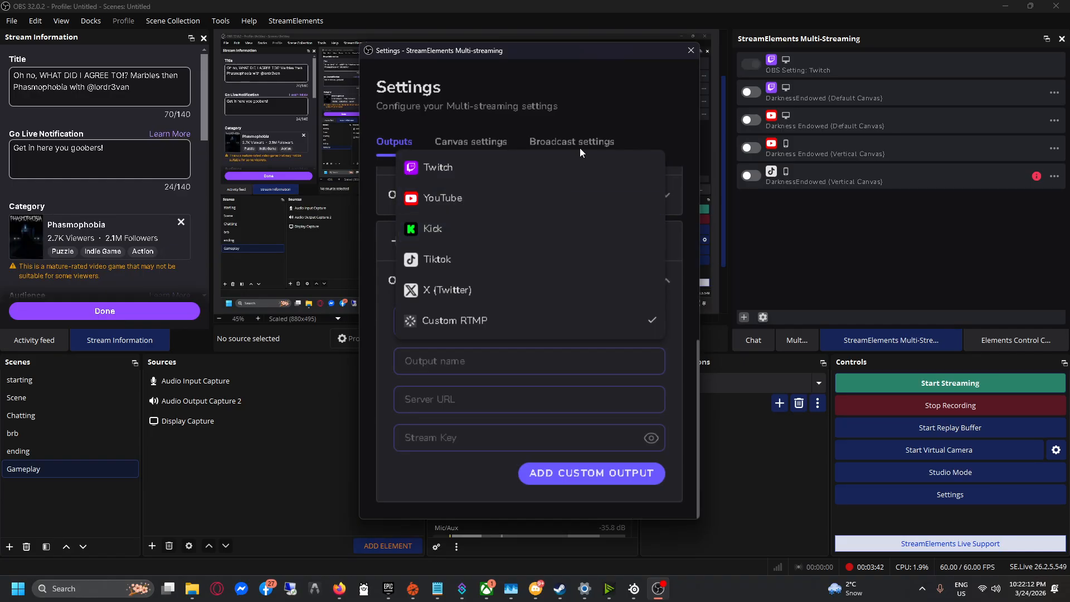
pyautogui.click(634, 111)
pyautogui.scroll(5, 552, 360)
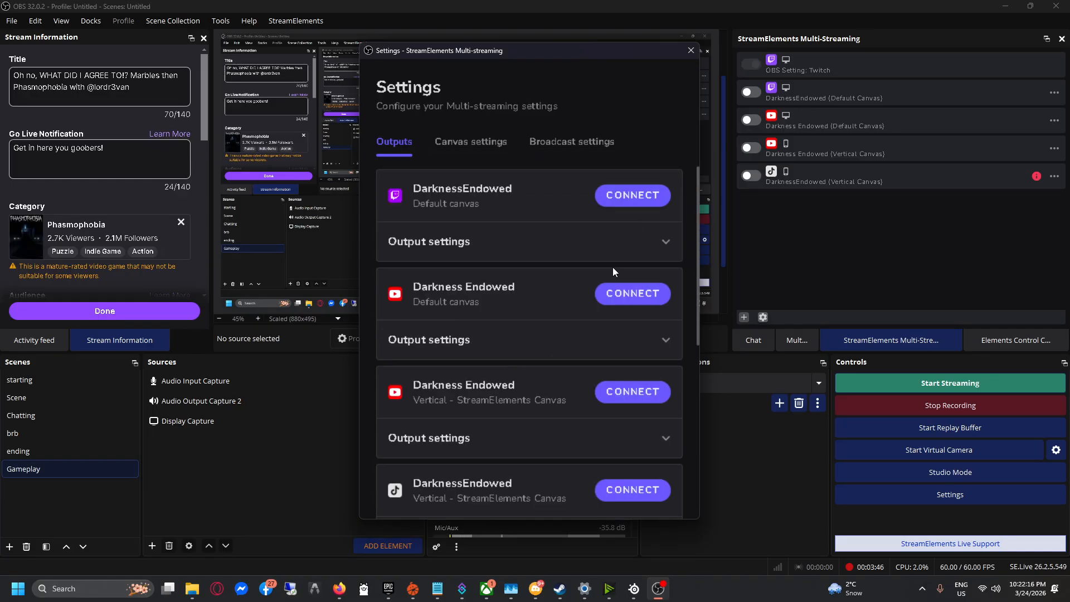
# Connect and then disconnect the YouTube default-canvas output, expanding the vertical YouTube output.
pyautogui.click(622, 304)
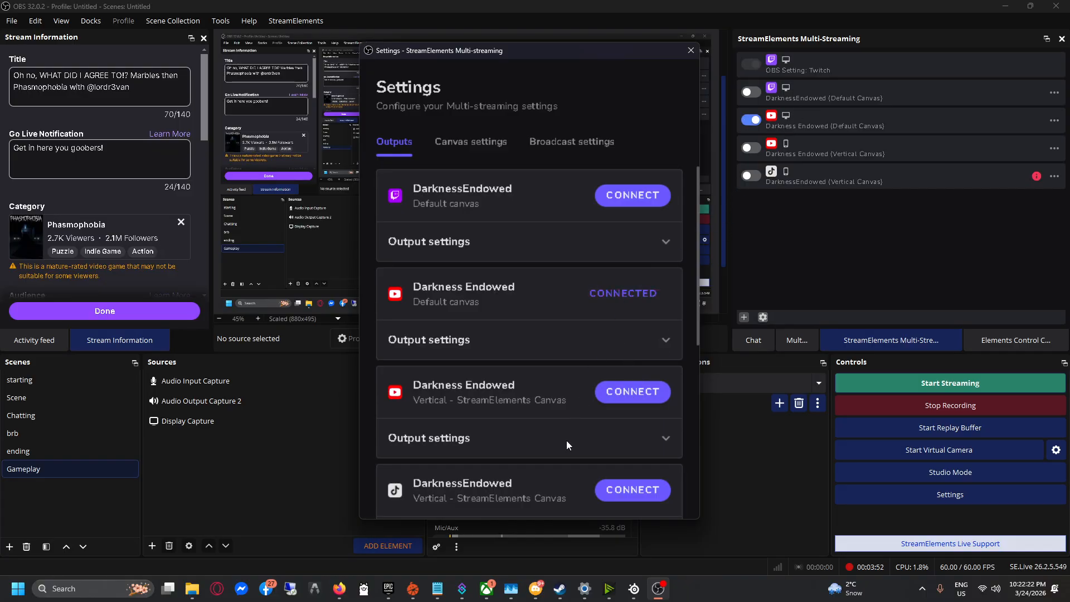
pyautogui.scroll(-1, 566, 419)
pyautogui.click(641, 373)
pyautogui.scroll(-3, 664, 372)
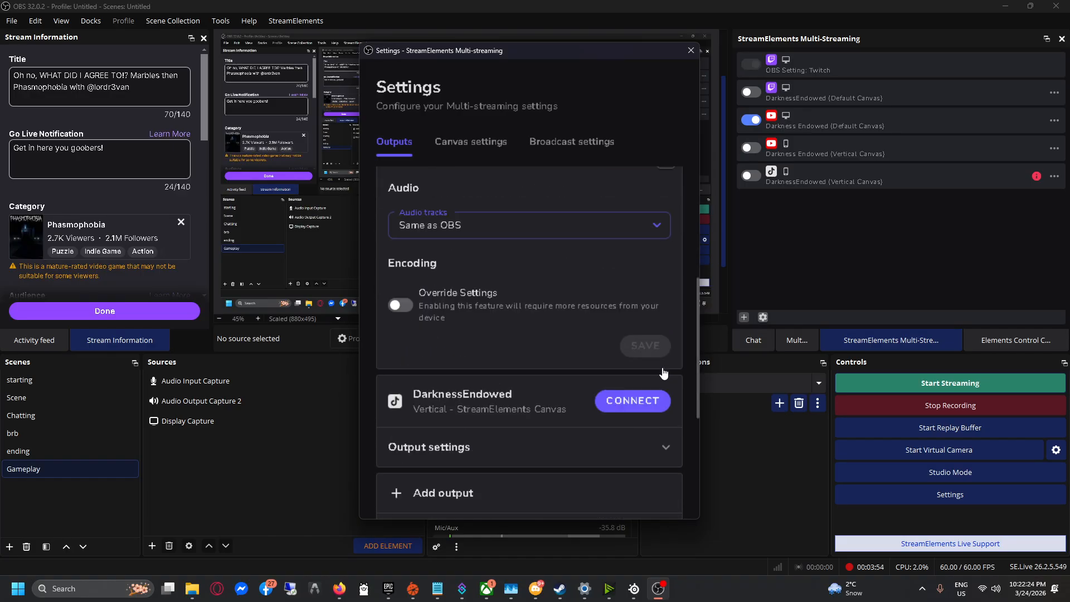
pyautogui.scroll(4, 609, 377)
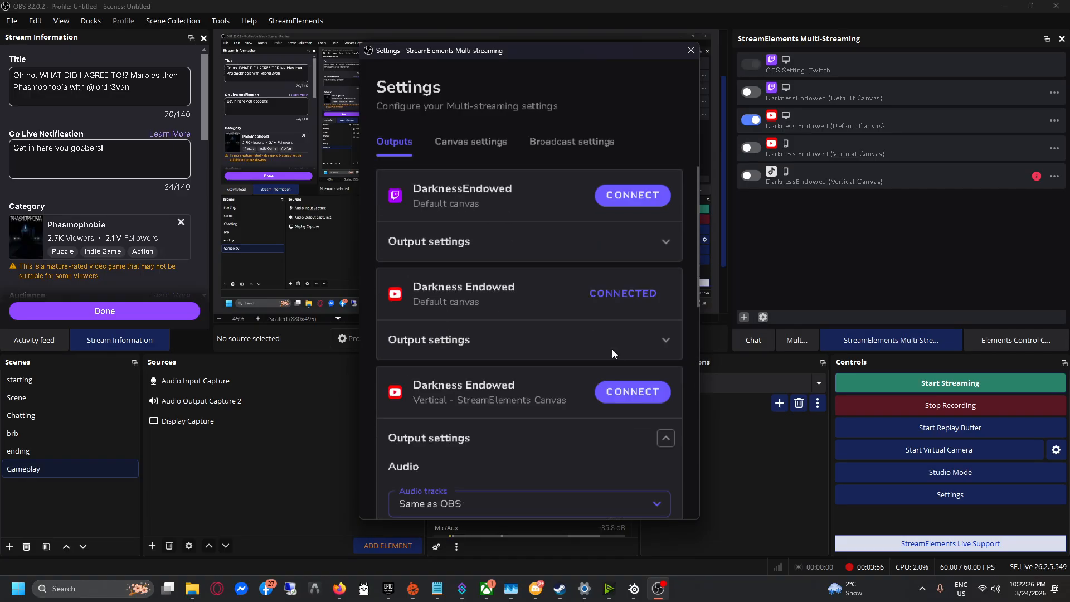
pyautogui.click(627, 298)
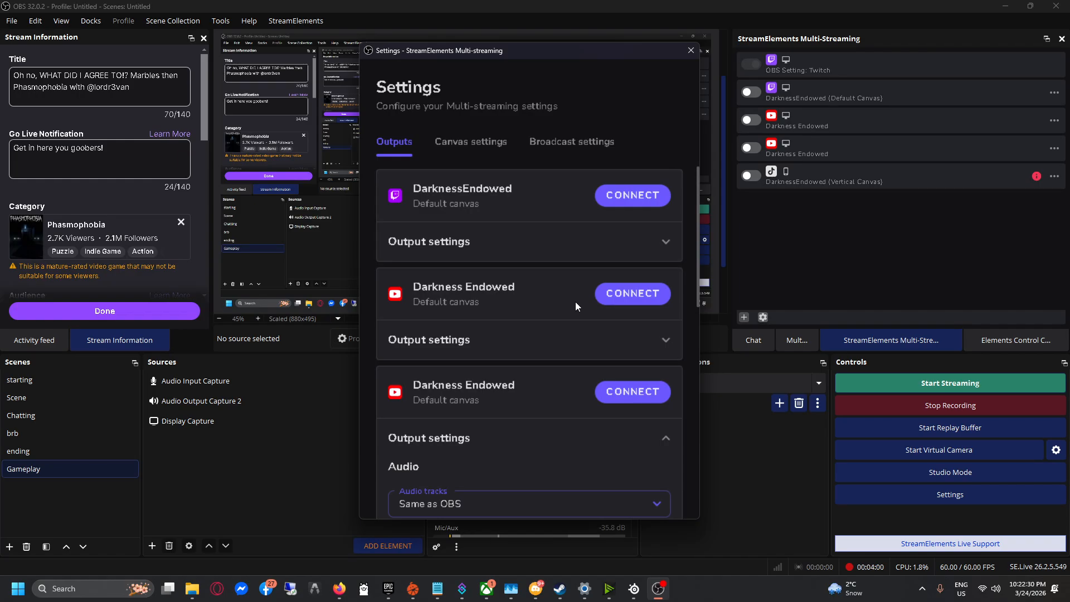
# Set the new output's platform to YouTube and start linking it to a Google account.
pyautogui.scroll(-10, 575, 302)
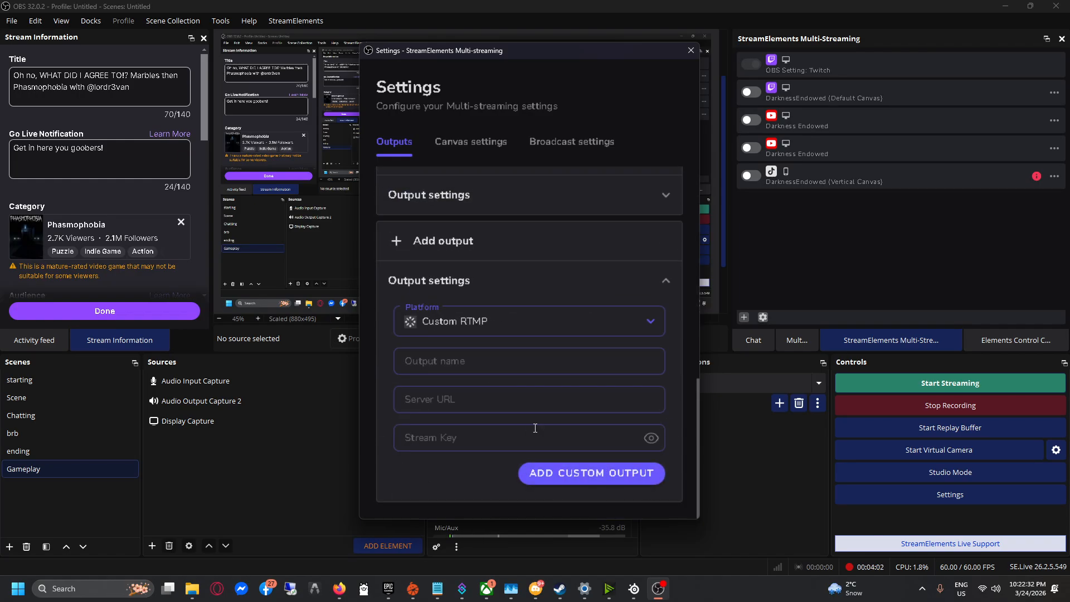
pyautogui.click(506, 322)
pyautogui.click(457, 192)
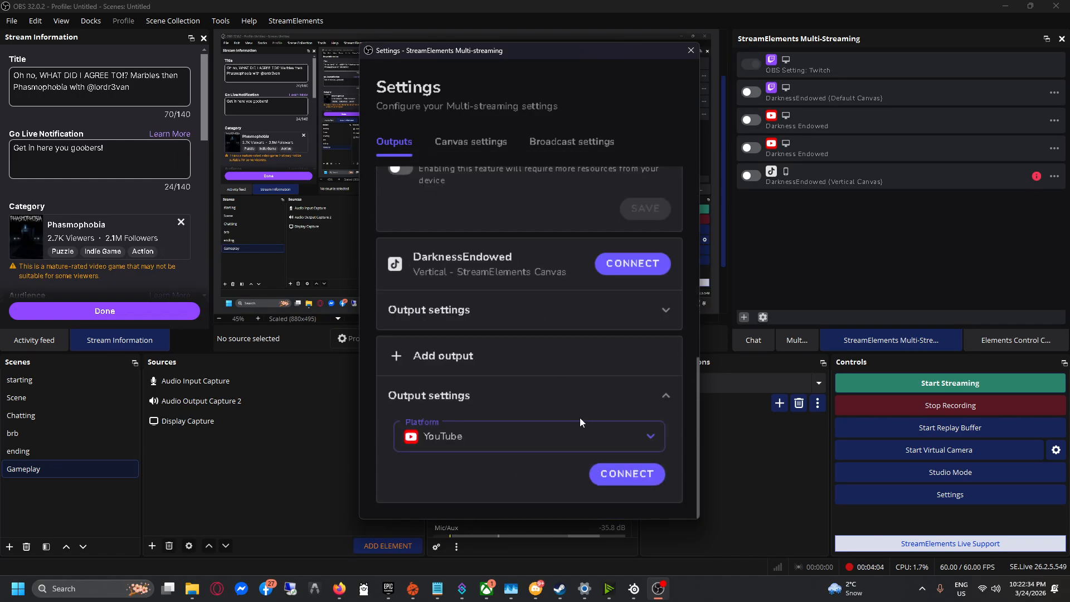
pyautogui.click(622, 472)
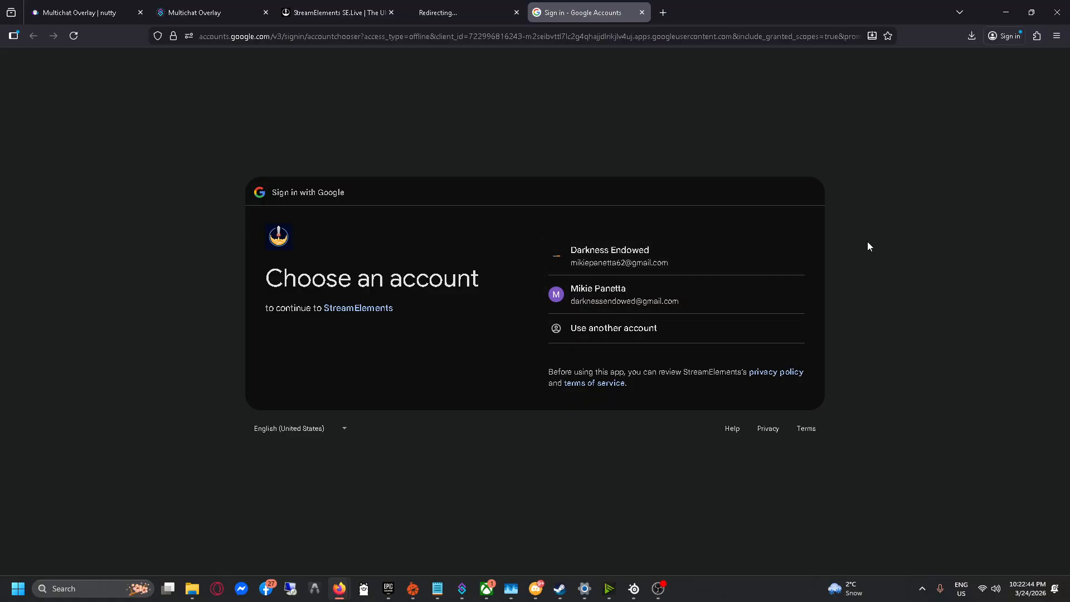
# Close the Google sign-in tab and minimize the browser, returning to OBS multi-streaming settings.
pyautogui.click(642, 12)
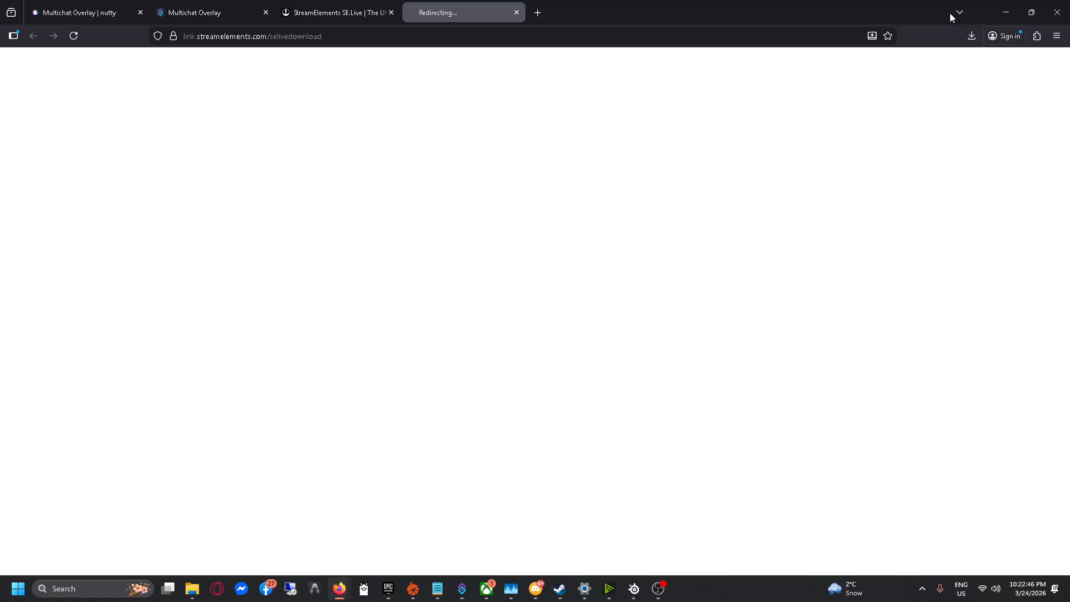
pyautogui.click(1006, 13)
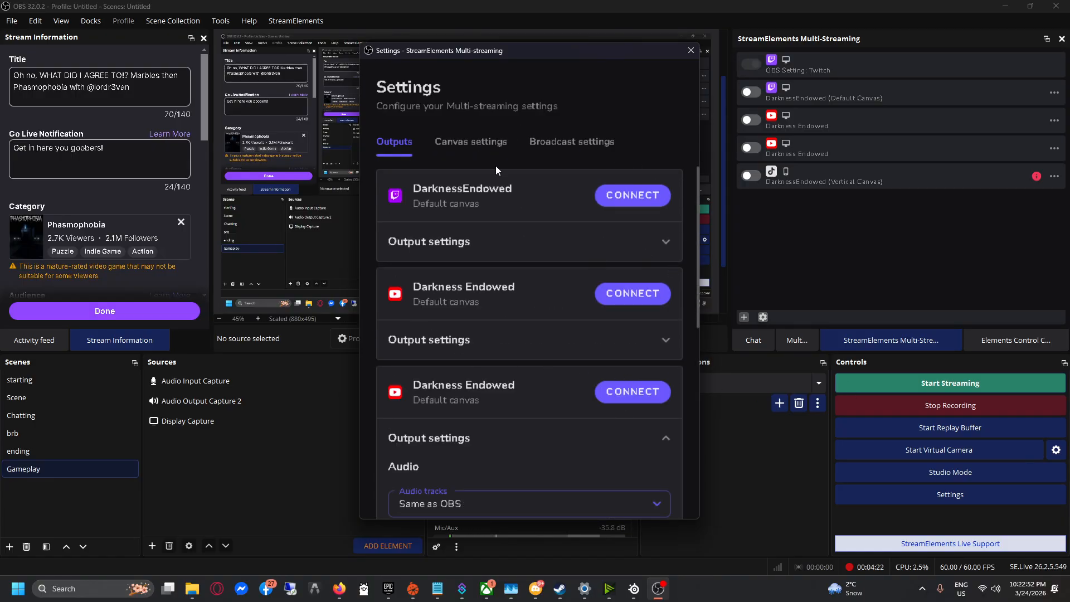
# Review the Canvas and Broadcast settings, close the dialog, and enable the Darkness Endowed YouTube output.
pyautogui.click(471, 143)
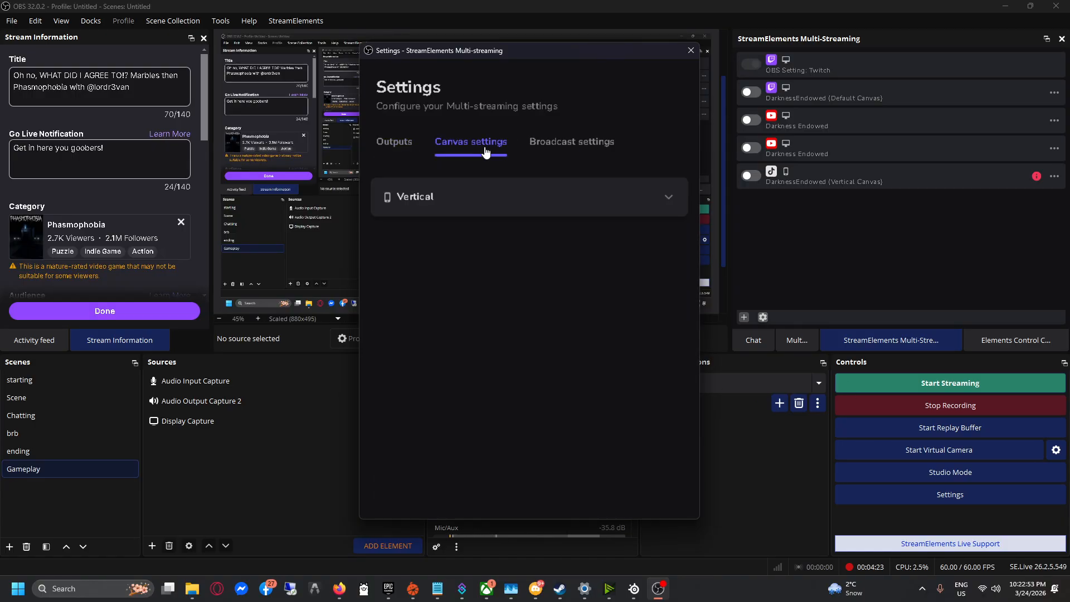
pyautogui.click(473, 196)
pyautogui.click(590, 151)
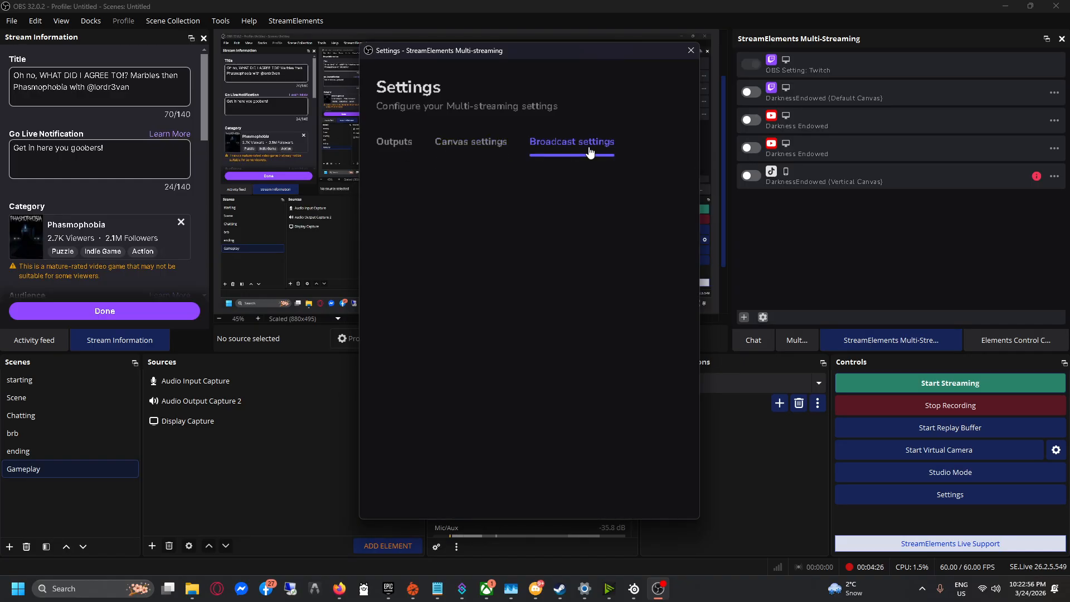
pyautogui.click(395, 143)
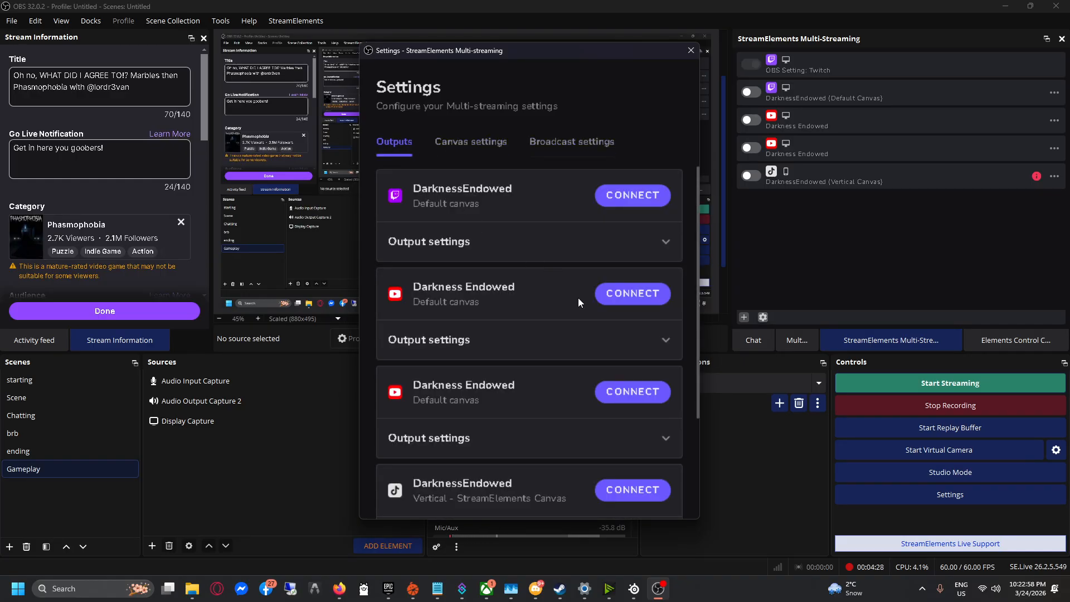
pyautogui.click(689, 51)
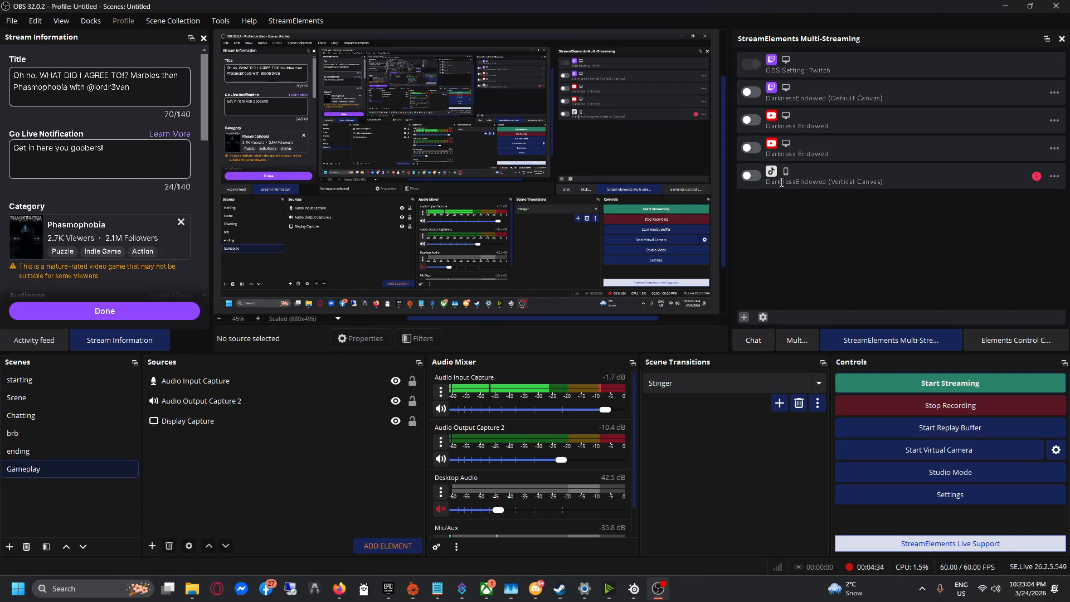
pyautogui.click(751, 120)
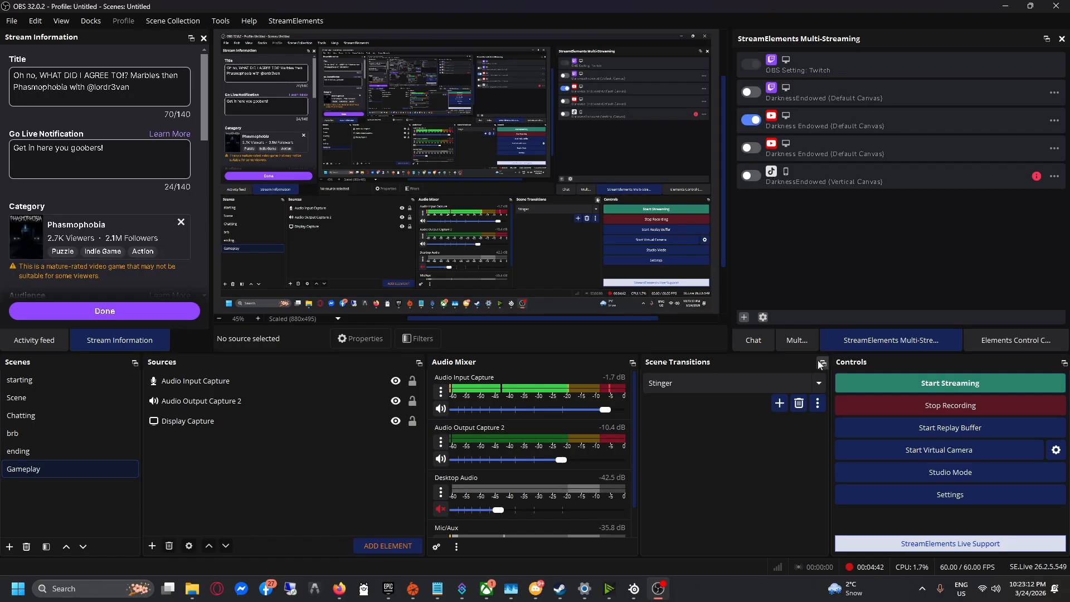
pyautogui.click(942, 391)
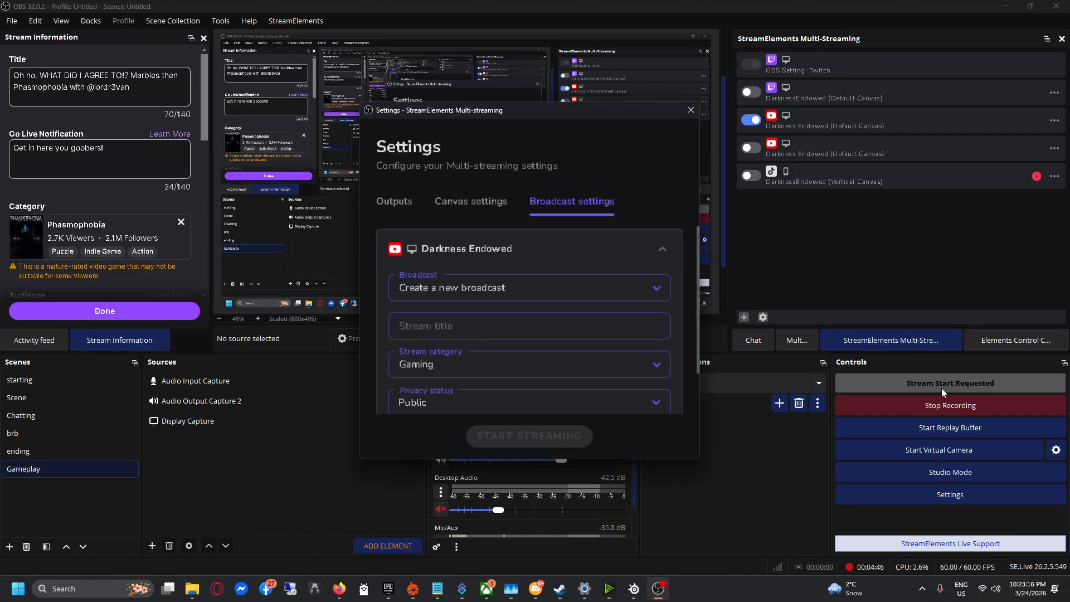
pyautogui.click(608, 289)
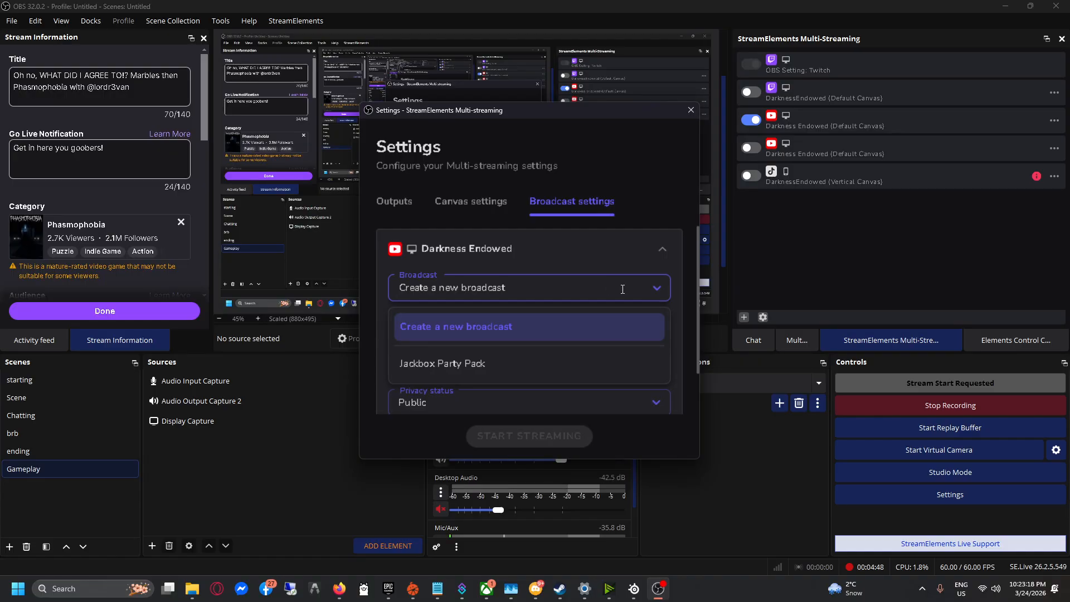
pyautogui.click(654, 290)
pyautogui.scroll(-1, 643, 294)
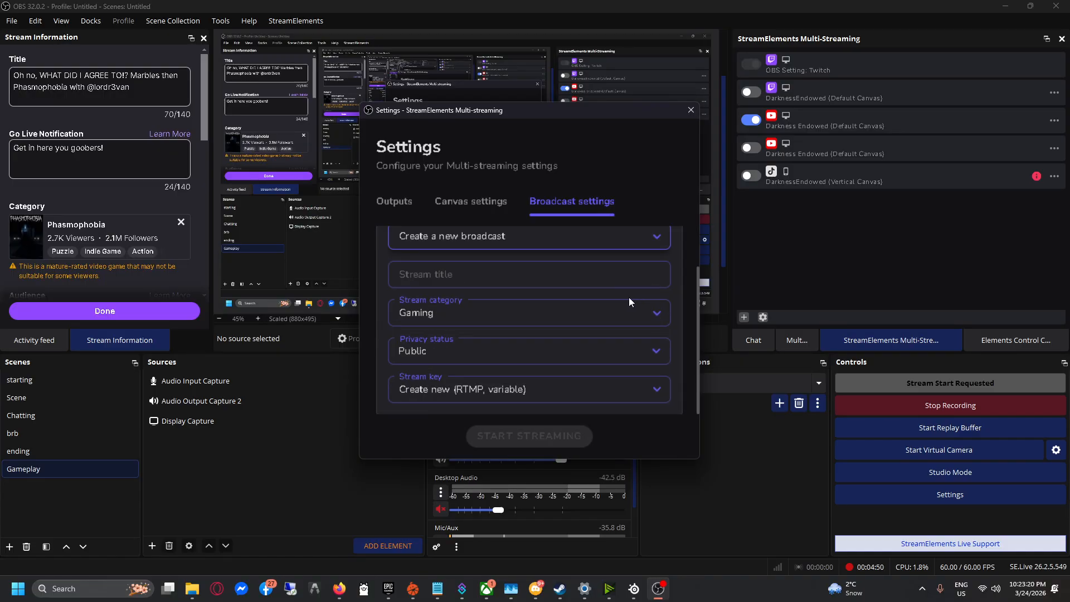
pyautogui.scroll(1, 626, 299)
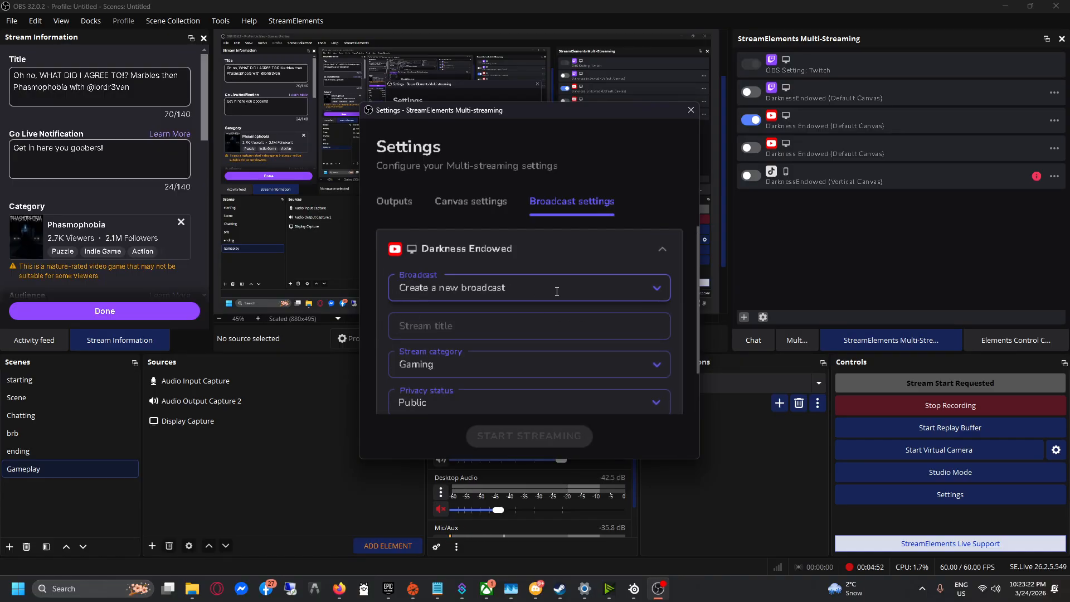
pyautogui.scroll(-1, 556, 292)
pyautogui.click(457, 285)
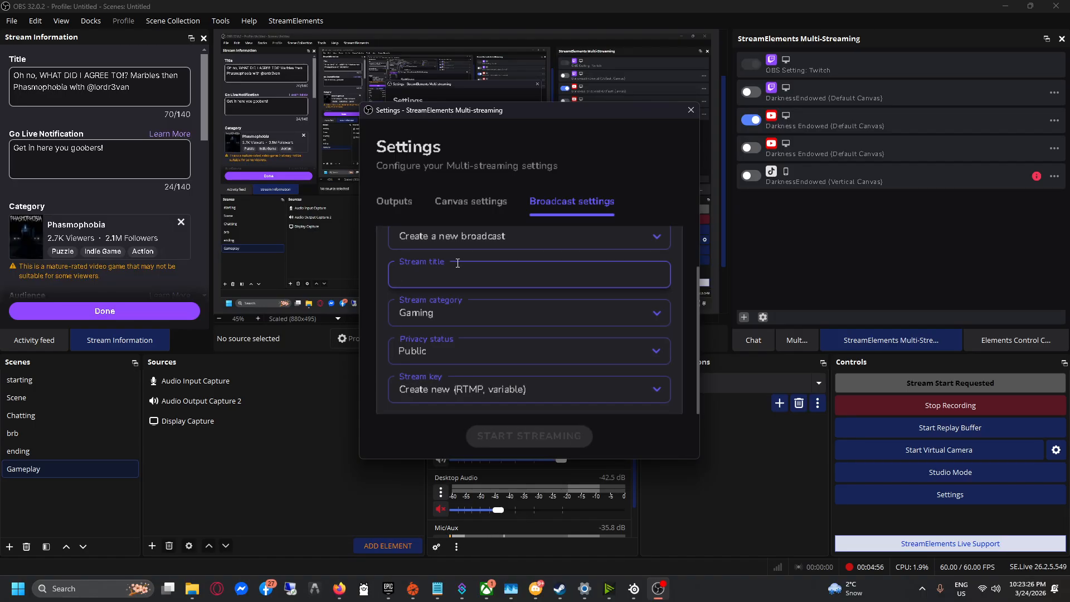
pyautogui.write('Phas')
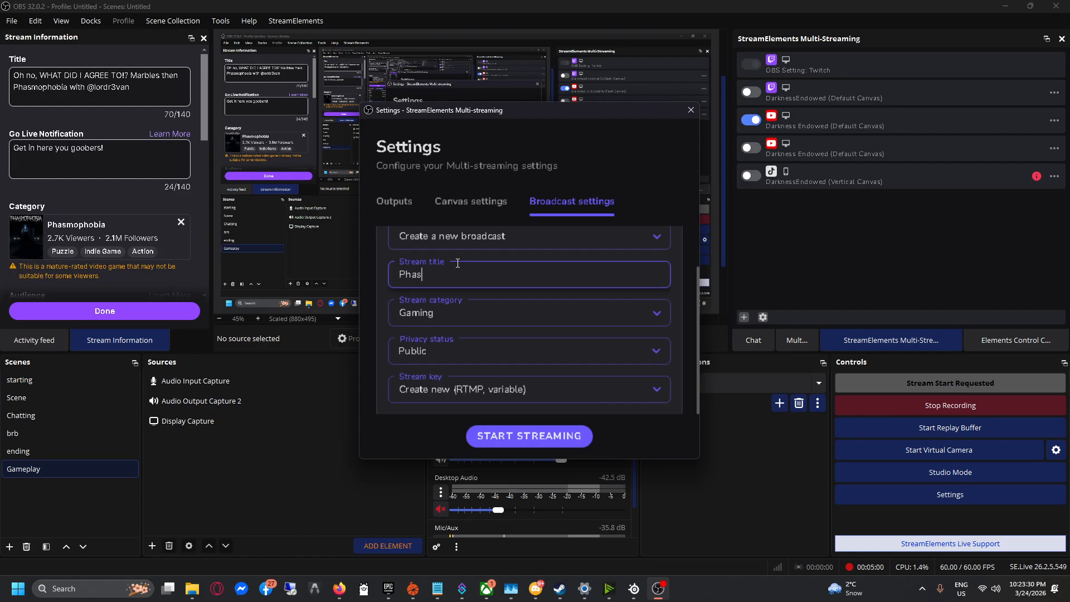
pyautogui.write('mophobia')
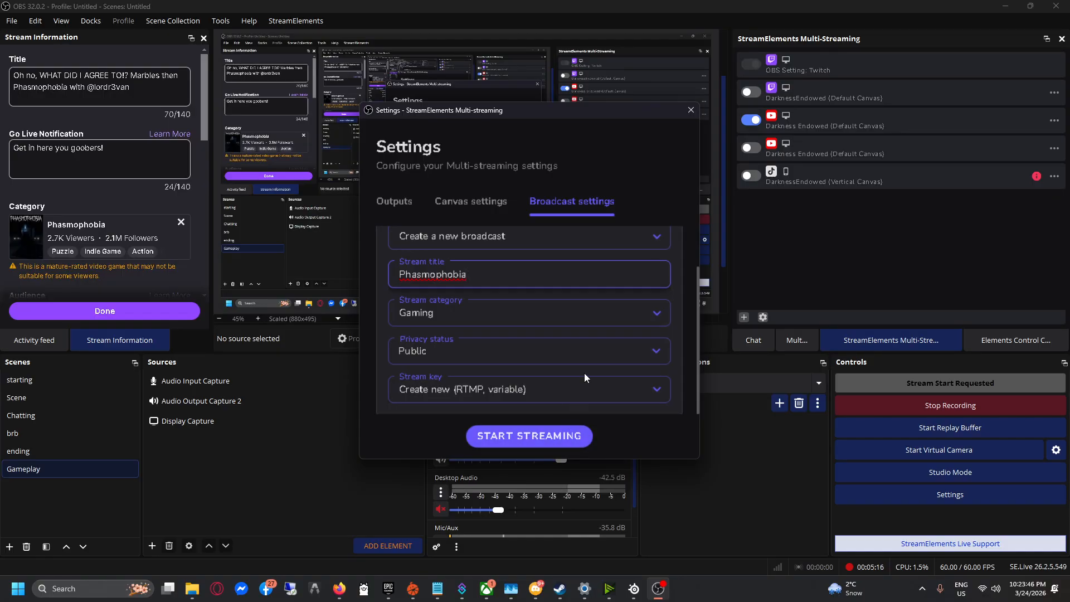
pyautogui.click(690, 110)
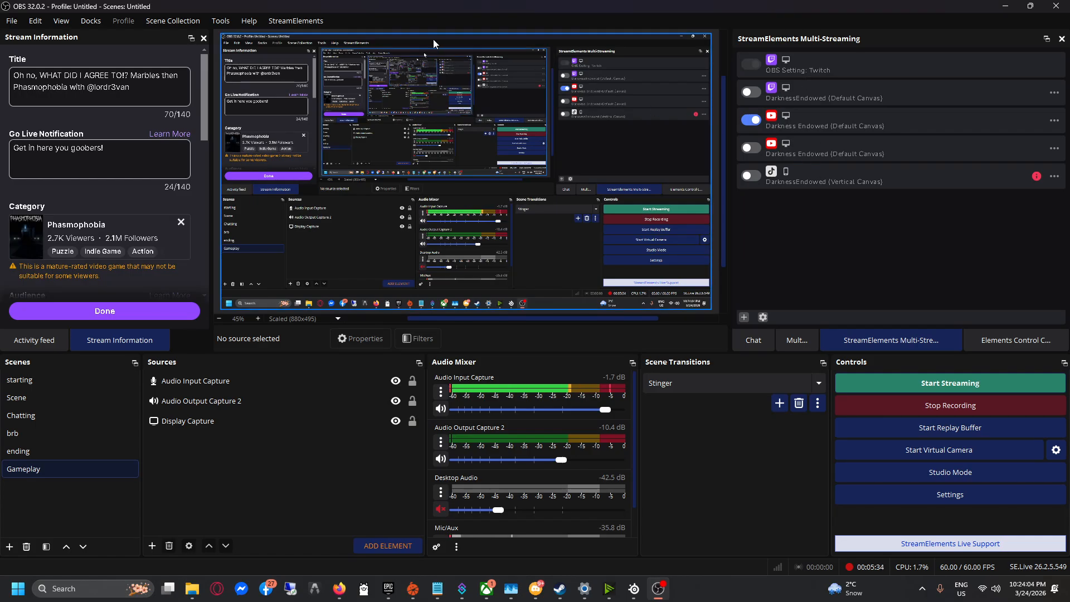
# Check the Multi-Chat channel filter, then return to Stream Chat and focus its message box.
pyautogui.click(306, 24)
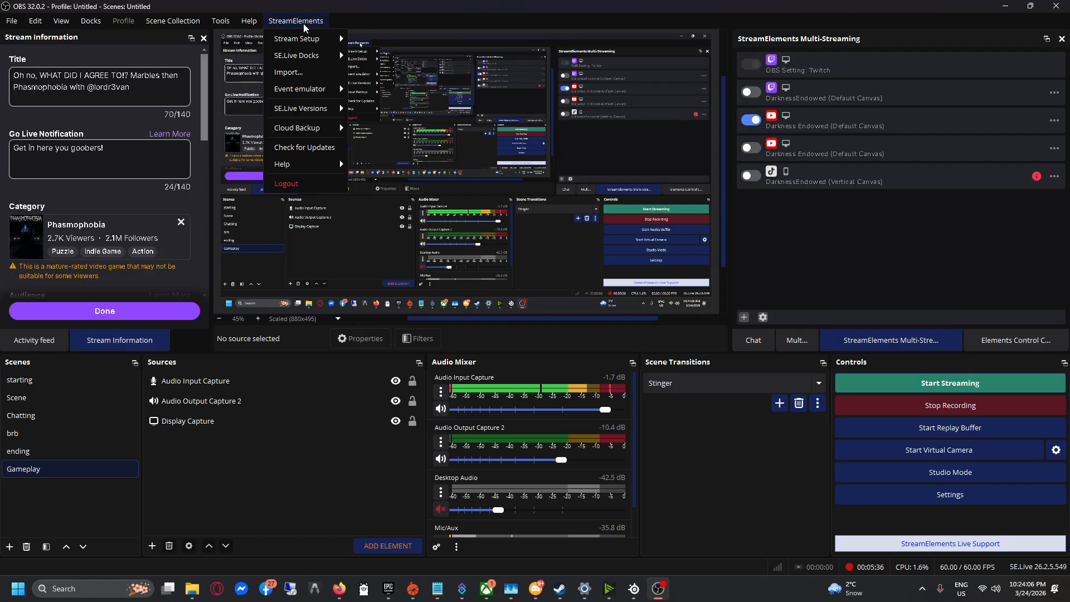
pyautogui.moveTo(319, 57)
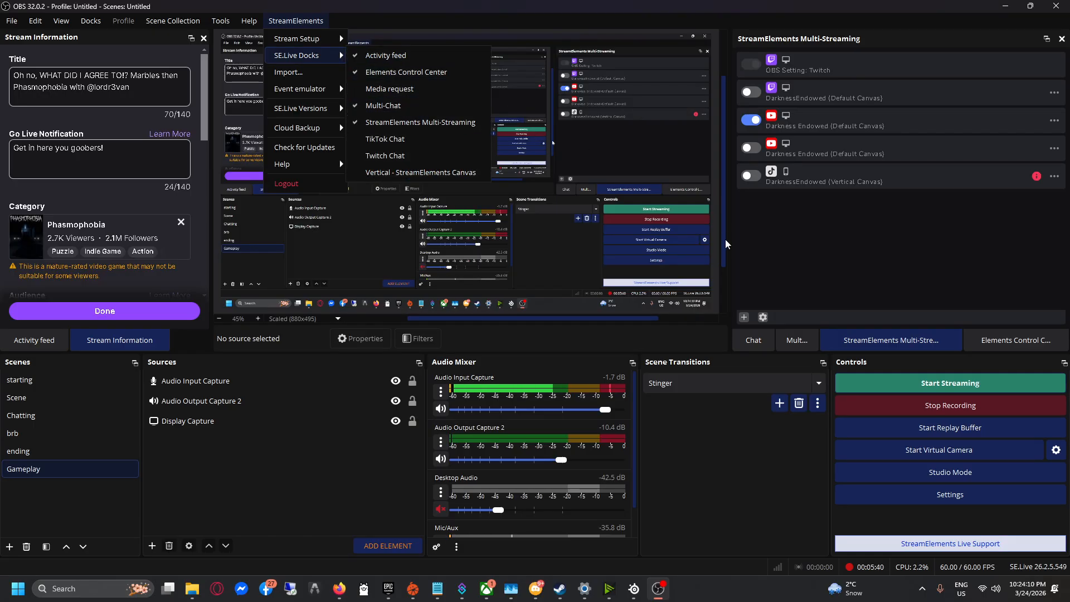
pyautogui.click(806, 341)
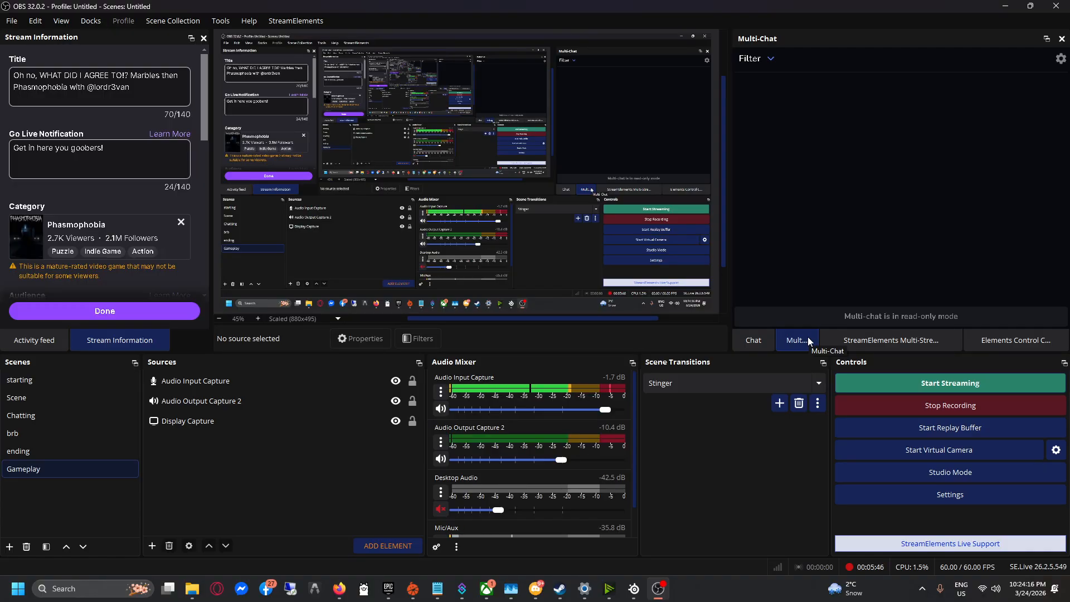
pyautogui.click(770, 59)
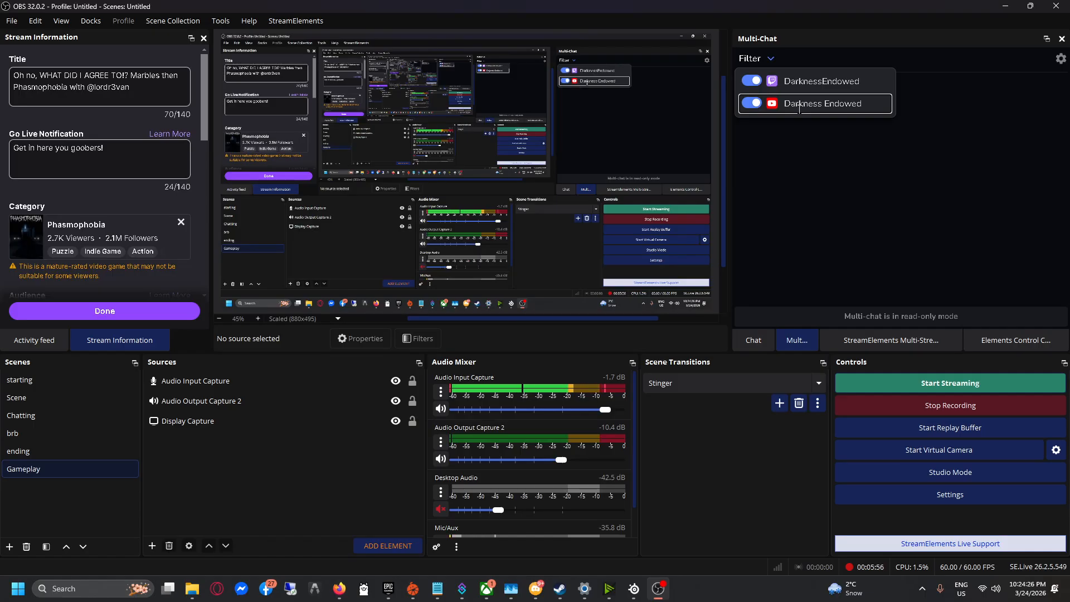
pyautogui.click(807, 223)
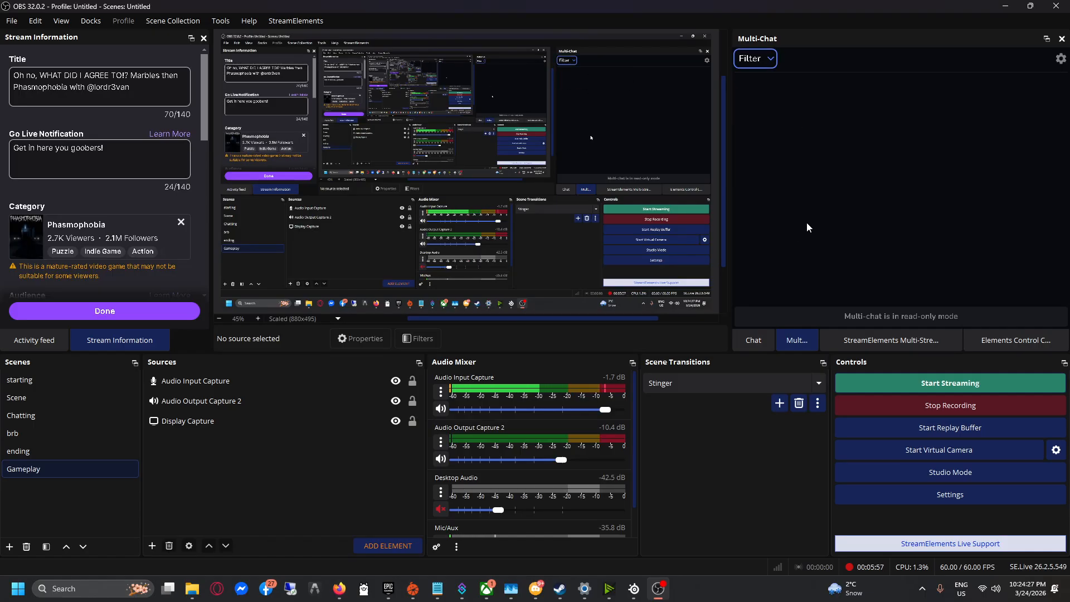
pyautogui.click(767, 335)
pyautogui.click(821, 292)
# Send the chat message 'Testing' and view it in the Multi-Chat.
pyautogui.write('Te')
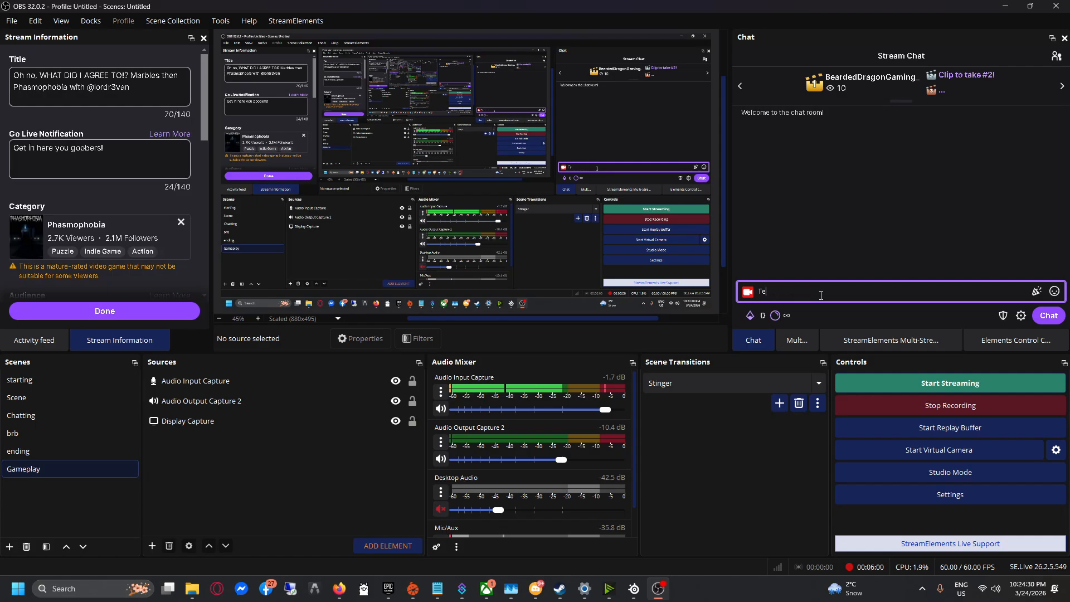
pyautogui.write('sting')
pyautogui.press('Return')
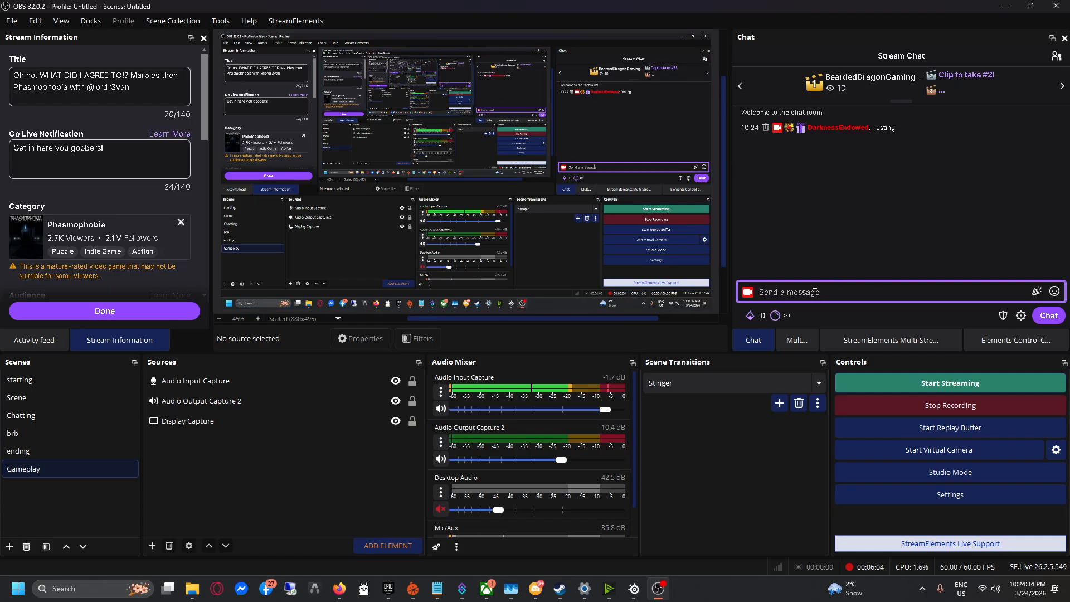
pyautogui.click(801, 342)
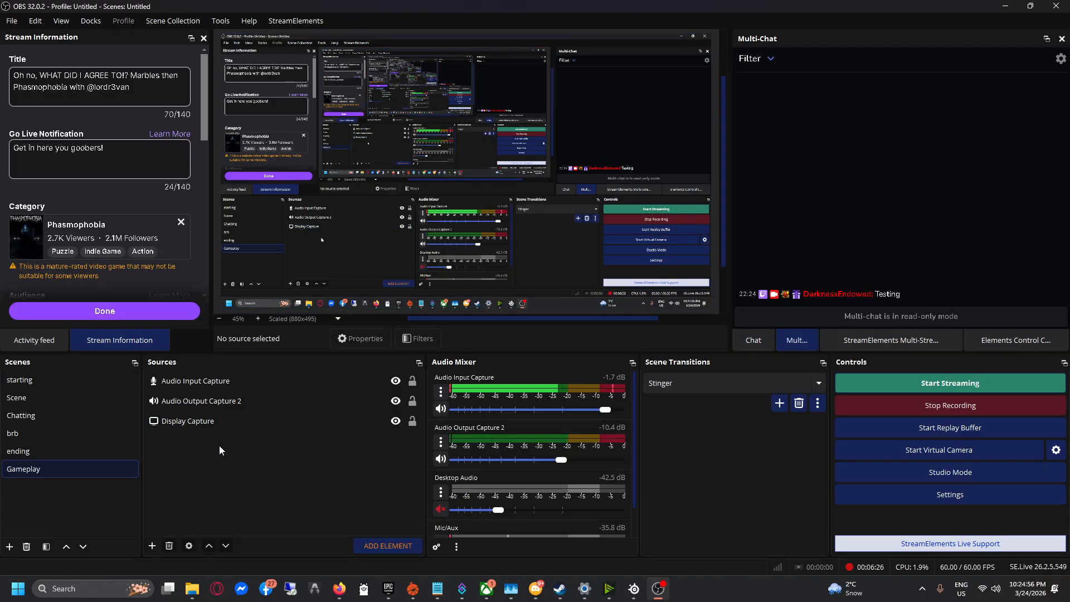
# Switch the preview from the starting scene to the scene named Scene.
pyautogui.click(189, 428)
pyautogui.click(88, 382)
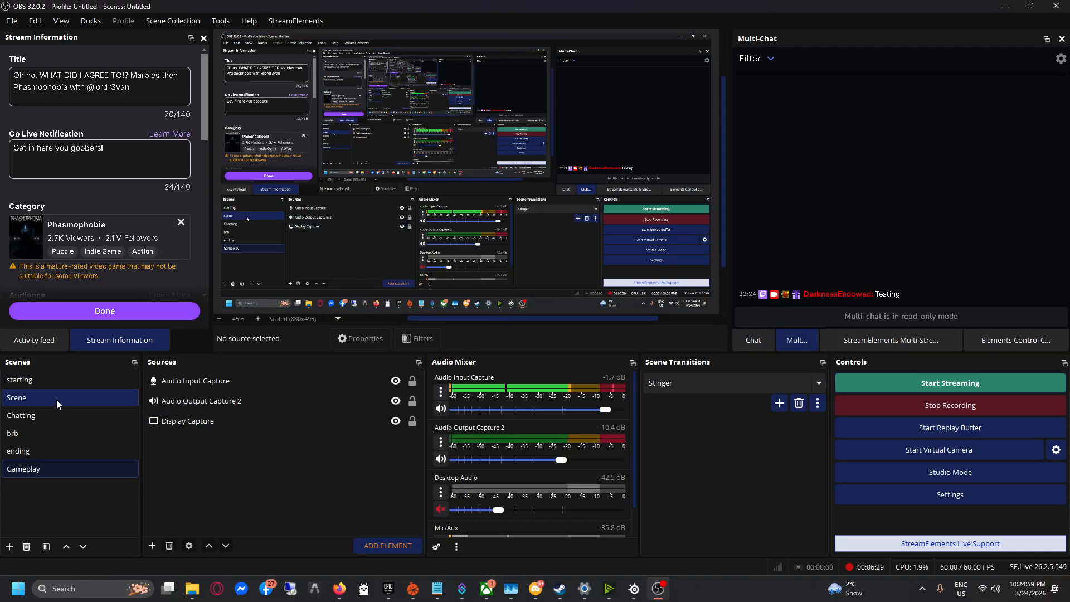
pyautogui.click(56, 399)
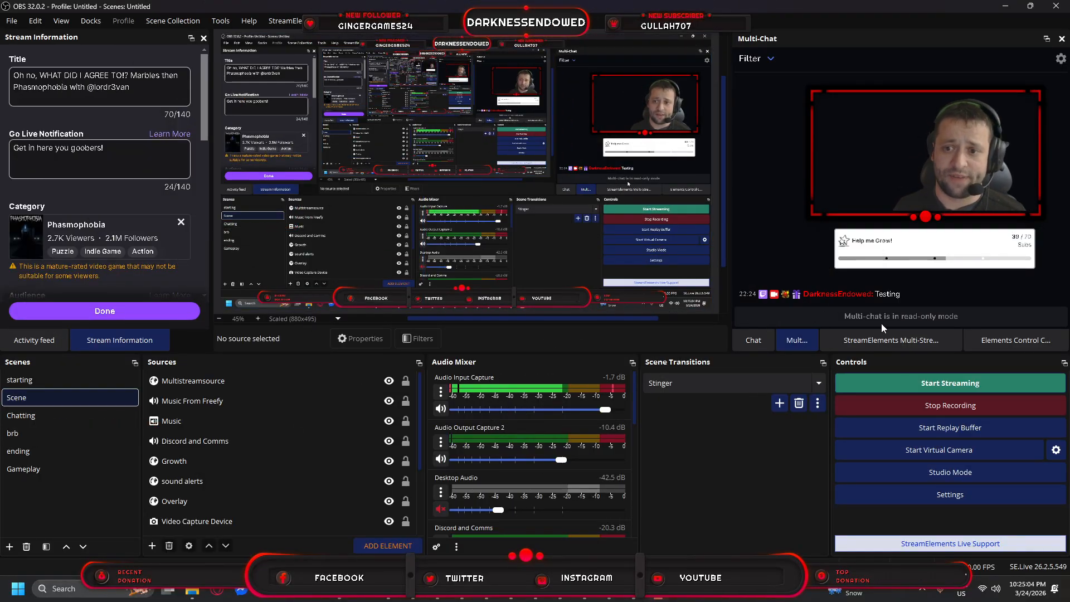
# Post a second 'Testing' chat message and confirm both appear in the Multi-Chat.
pyautogui.click(753, 340)
pyautogui.click(806, 292)
pyautogui.write('Testing')
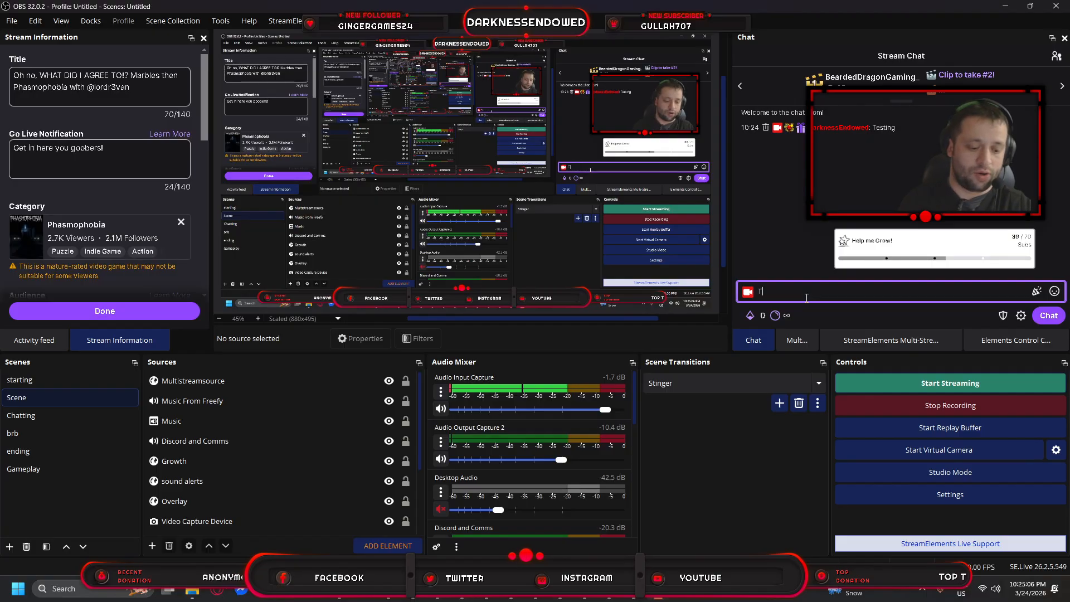
pyautogui.press('Return')
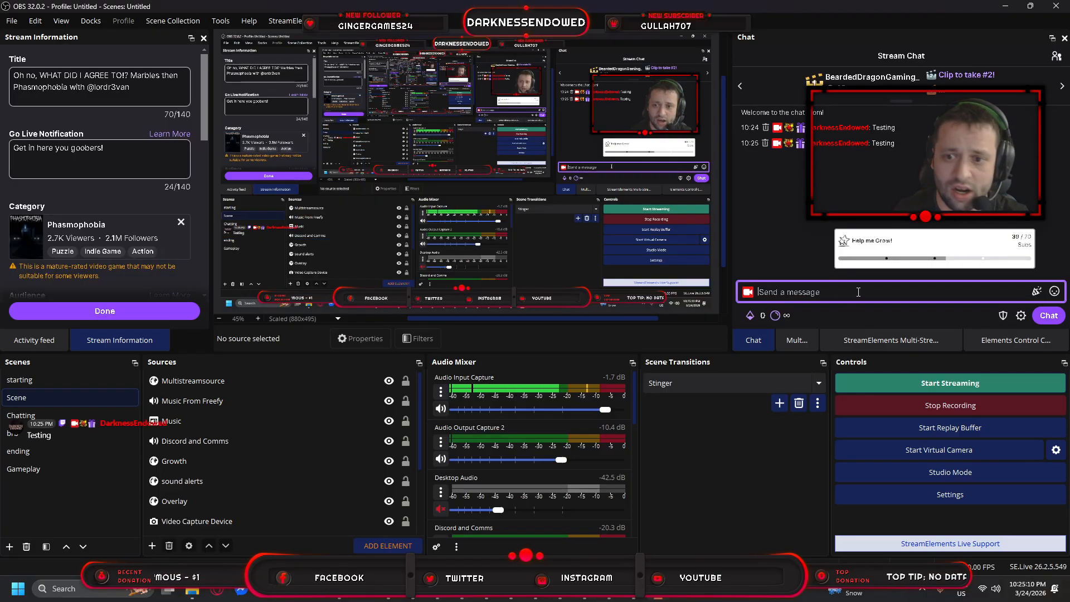
pyautogui.click(797, 340)
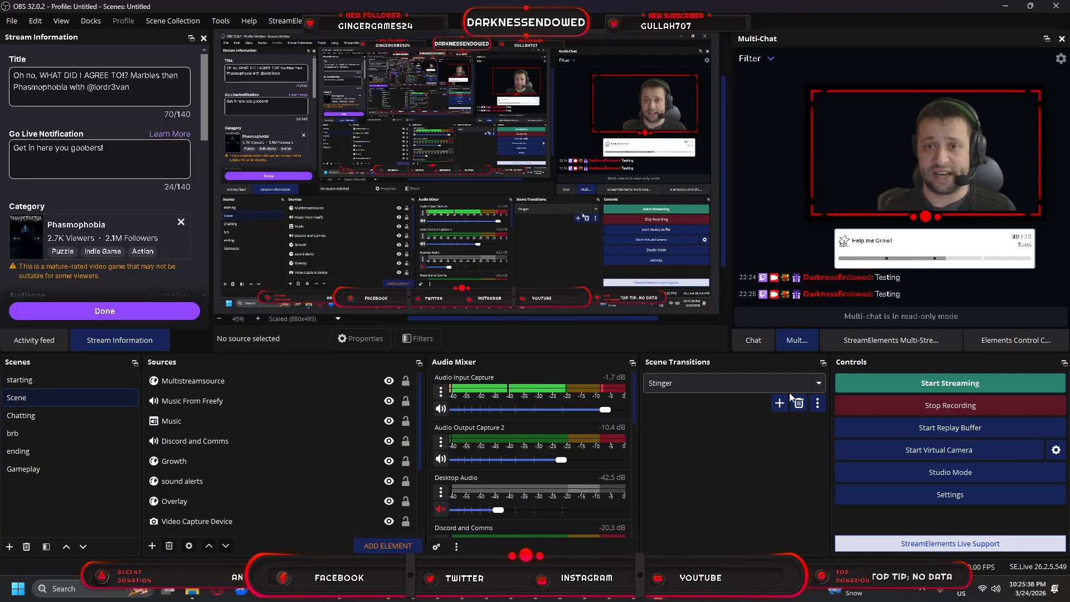
# Return to Firefox's Multichat Overlay product page and add the overlay to the cart.
pyautogui.click(1007, 6)
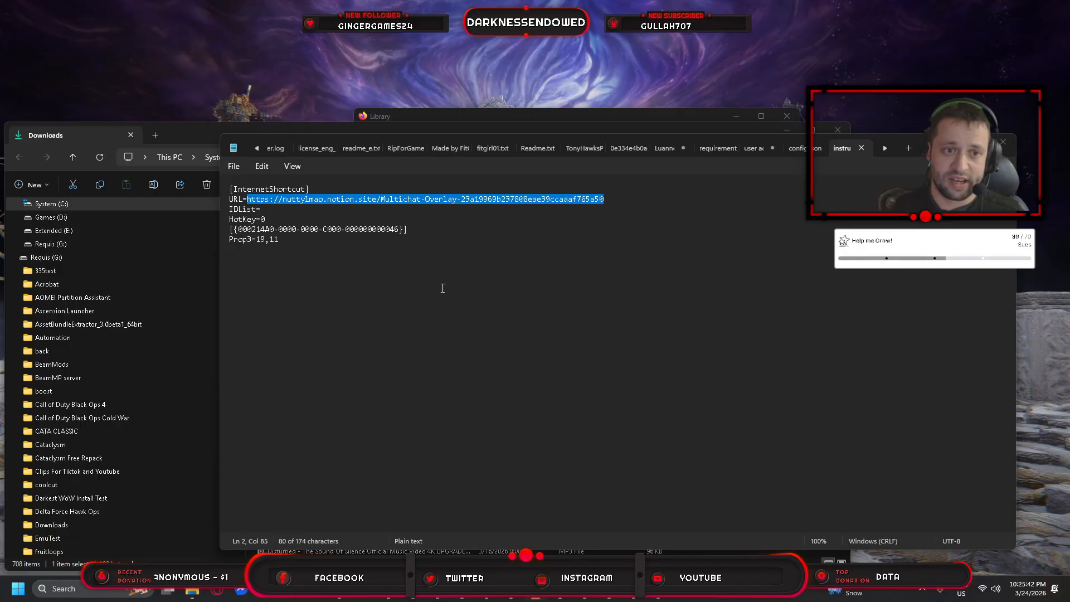
pyautogui.moveTo(340, 589)
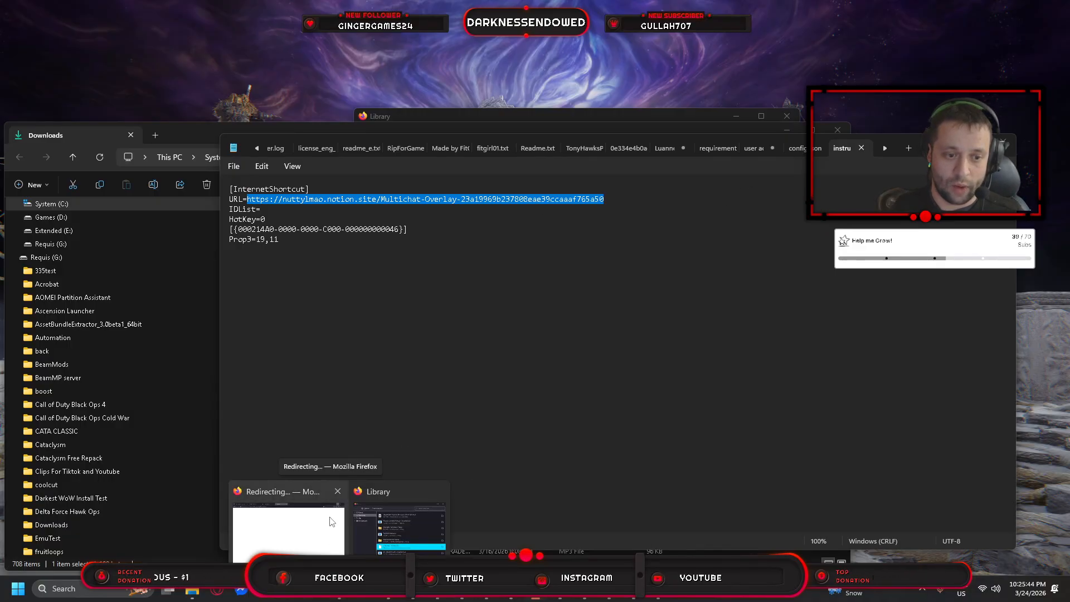
pyautogui.click(337, 521)
pyautogui.click(80, 12)
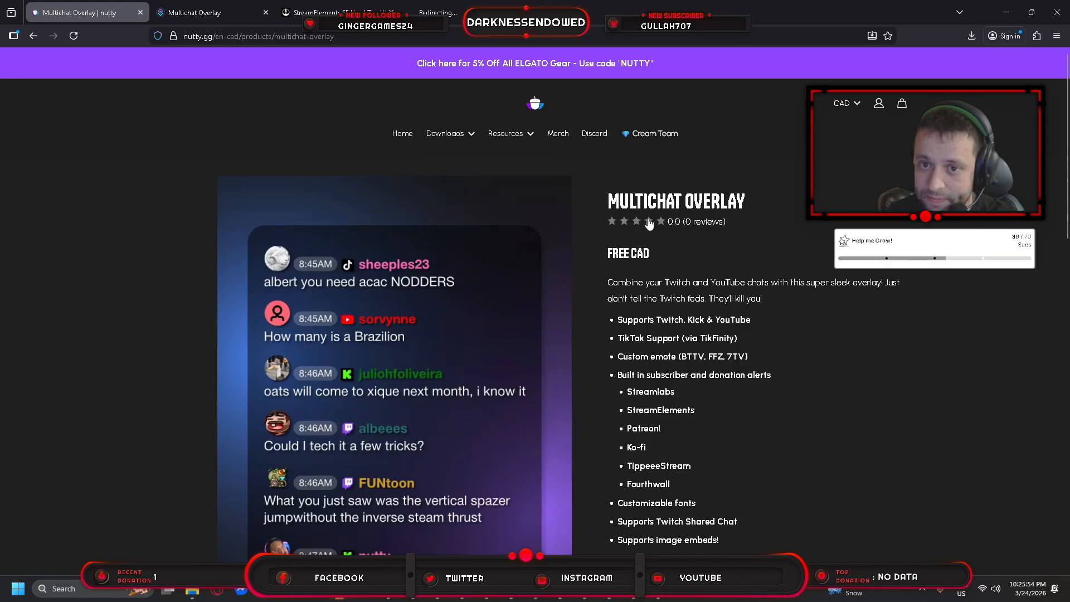
pyautogui.scroll(-2, 689, 222)
pyautogui.scroll(-3, 460, 376)
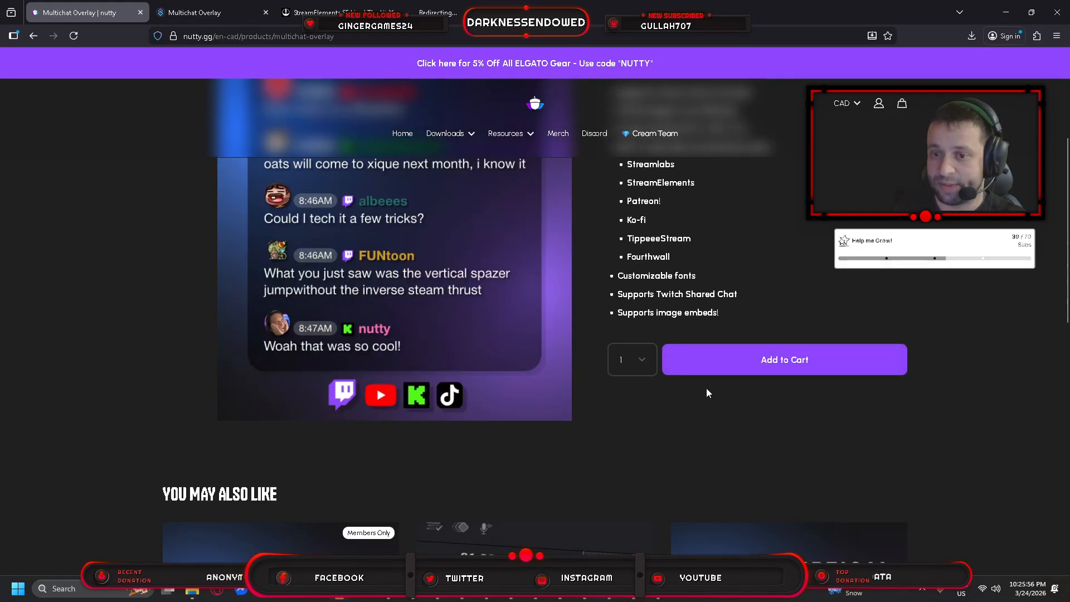
pyautogui.scroll(4, 706, 388)
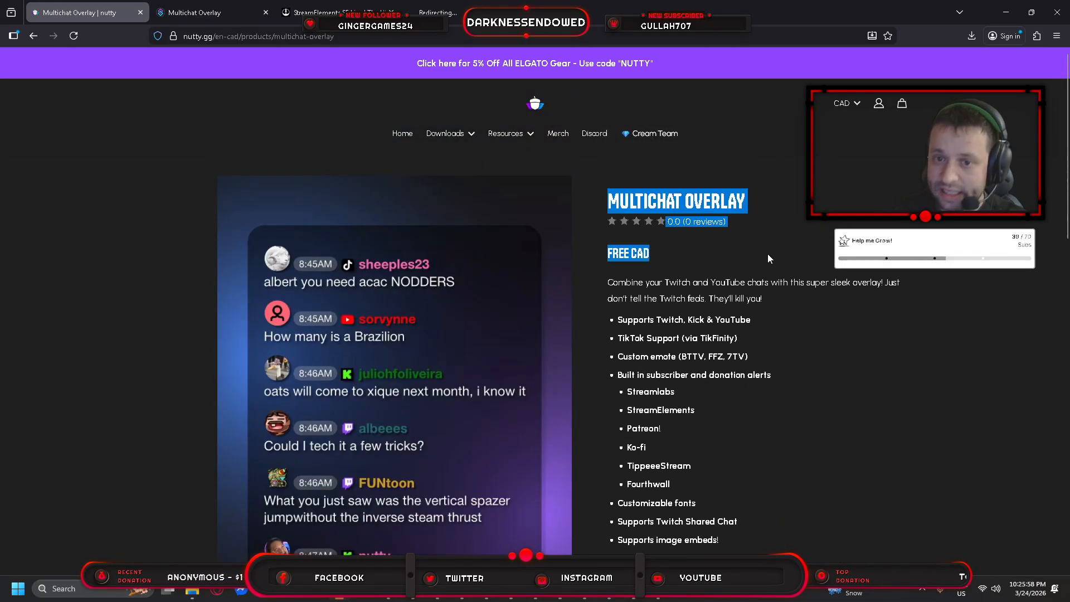
pyautogui.scroll(-4, 775, 290)
pyautogui.click(797, 361)
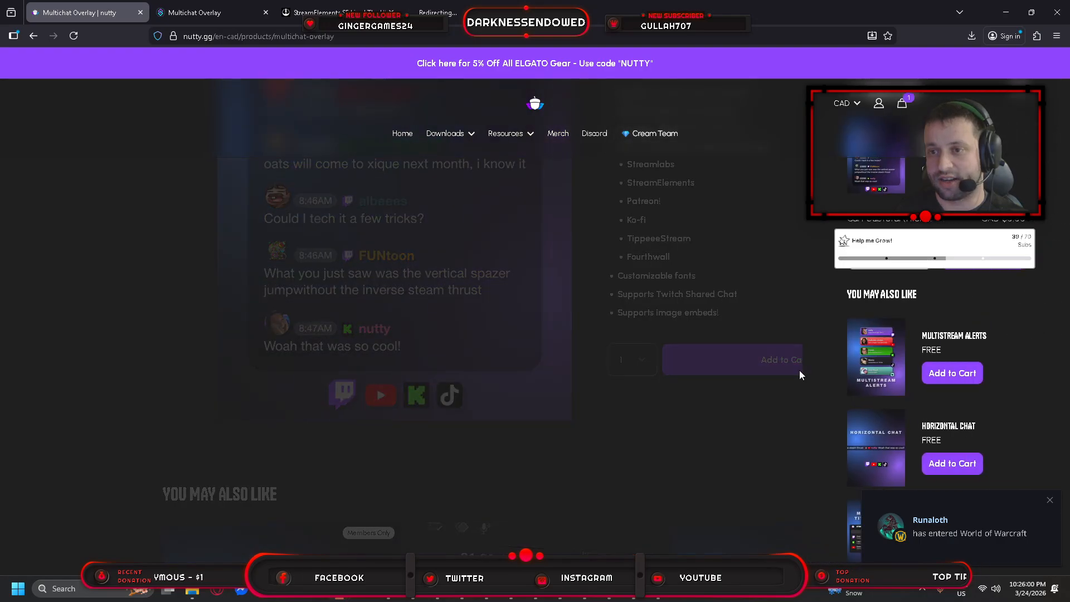
# Check out with a saved email address and a zip code, placing the free order.
pyautogui.click(984, 258)
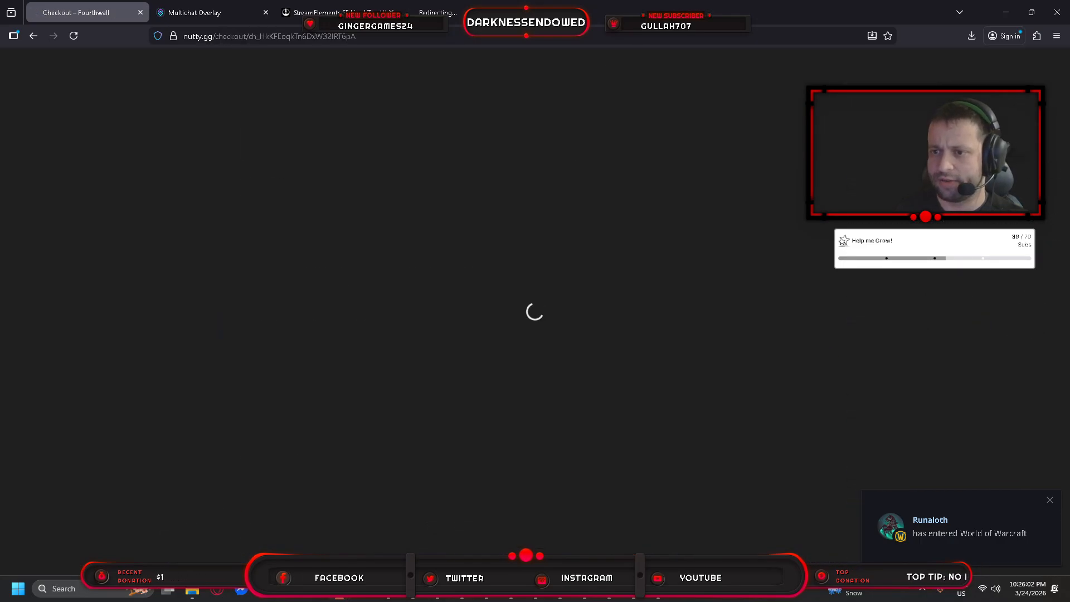
pyautogui.click(308, 209)
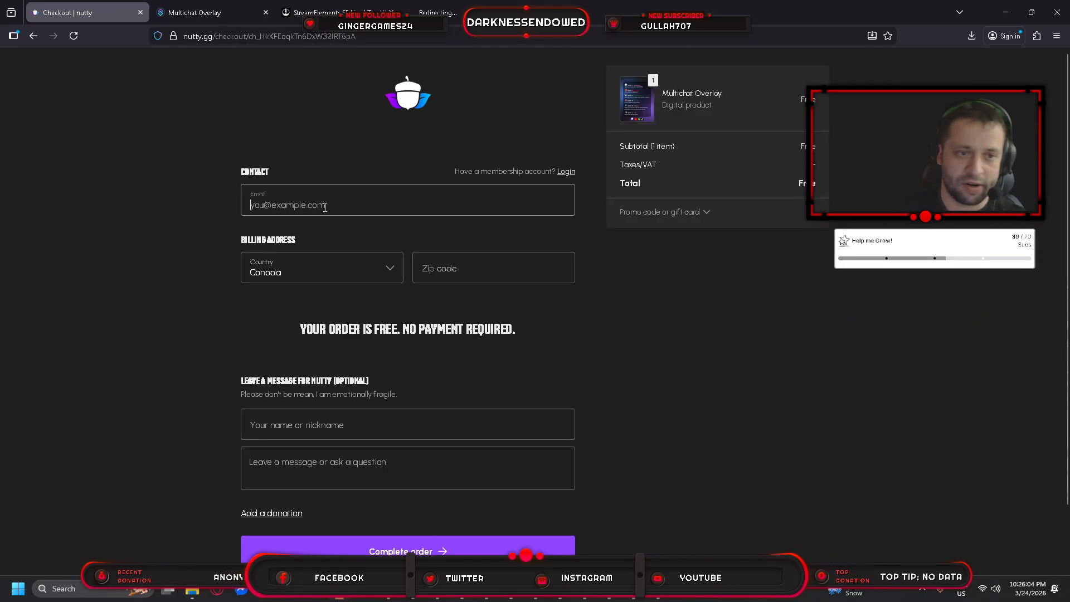
pyautogui.click(325, 208)
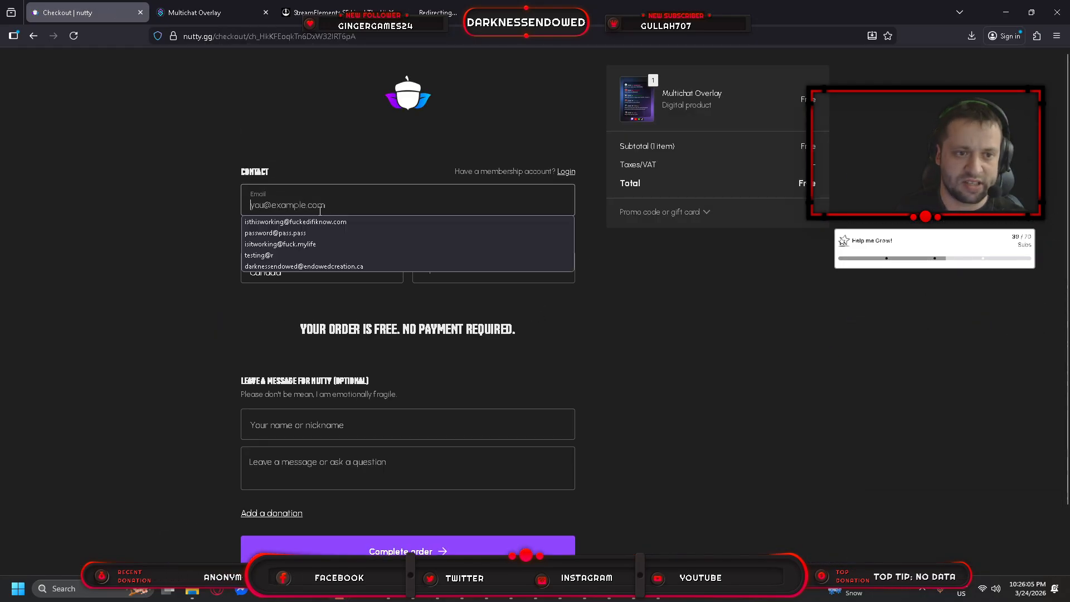
pyautogui.click(346, 266)
pyautogui.click(452, 269)
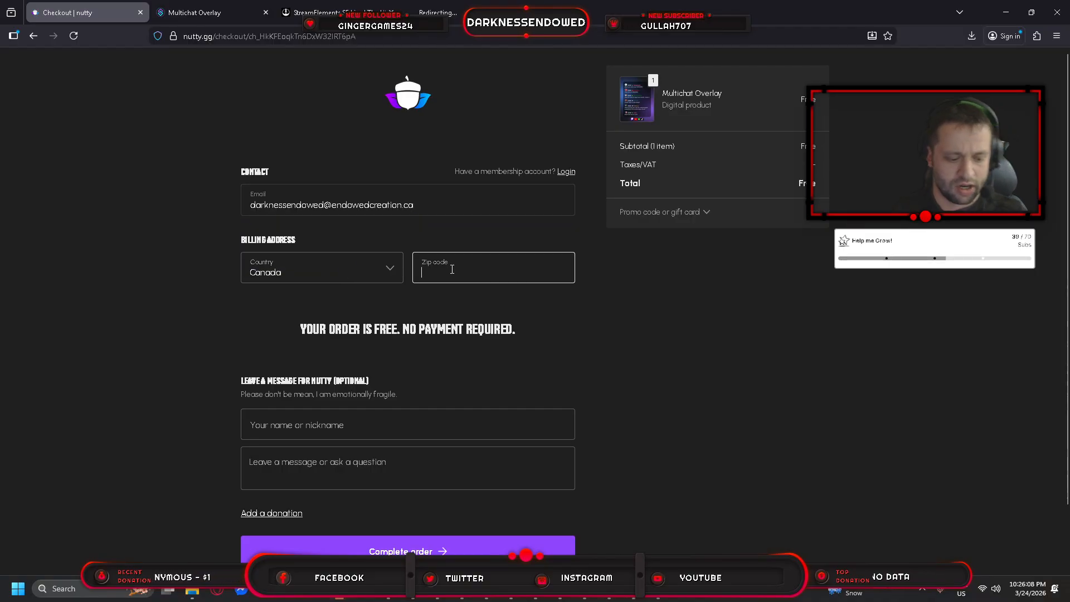
pyautogui.write('12312123')
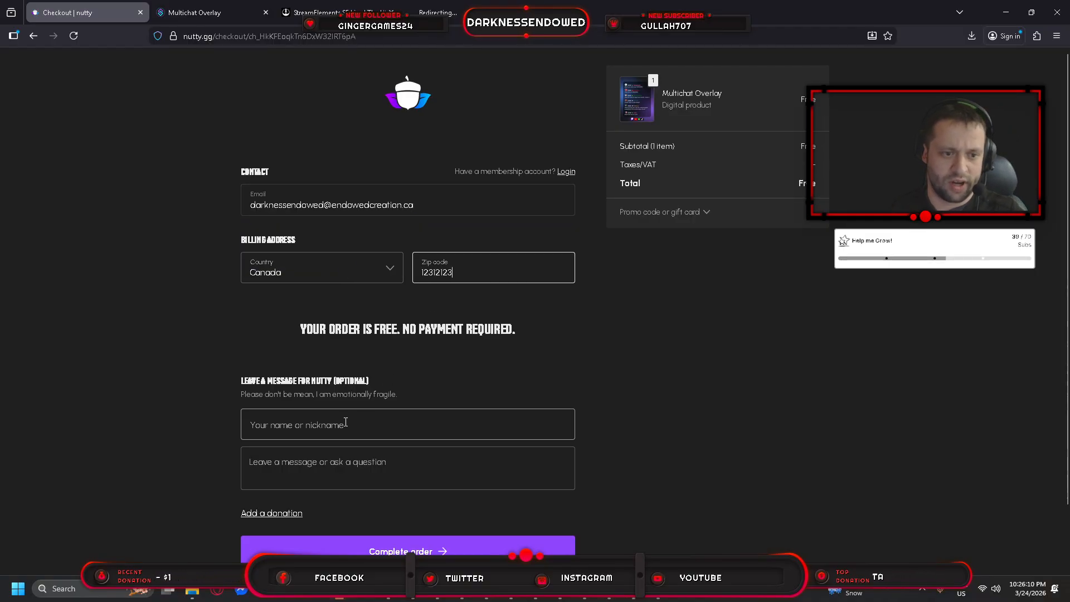
pyautogui.press('BackSpace')
pyautogui.press('BackSpace')
pyautogui.click(338, 423)
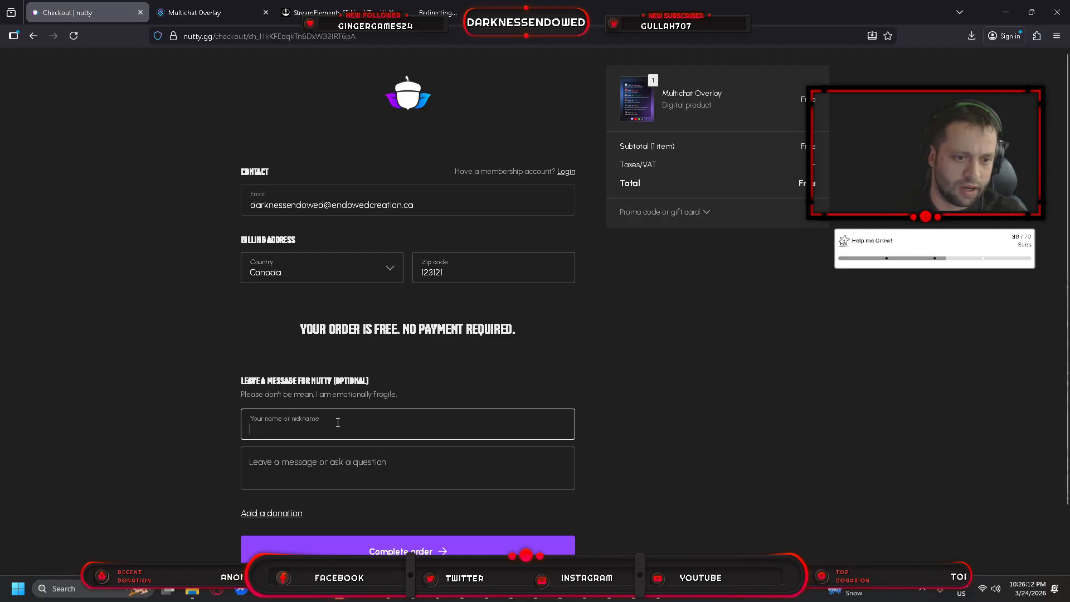
pyautogui.scroll(-2, 498, 392)
pyautogui.click(401, 481)
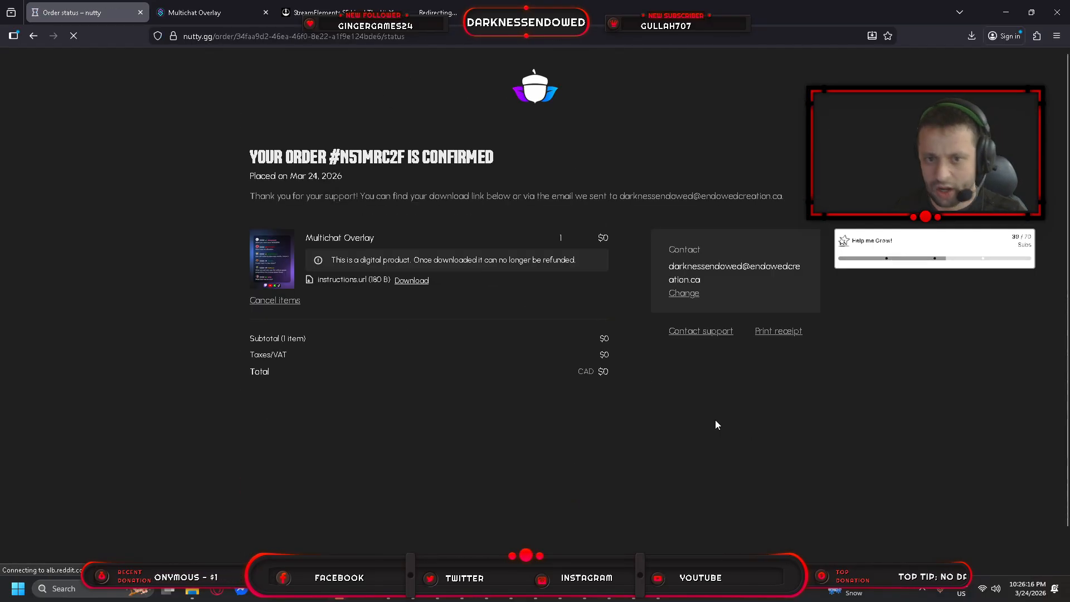
# Download the instructions.url file and show it in its folder.
pyautogui.click(411, 280)
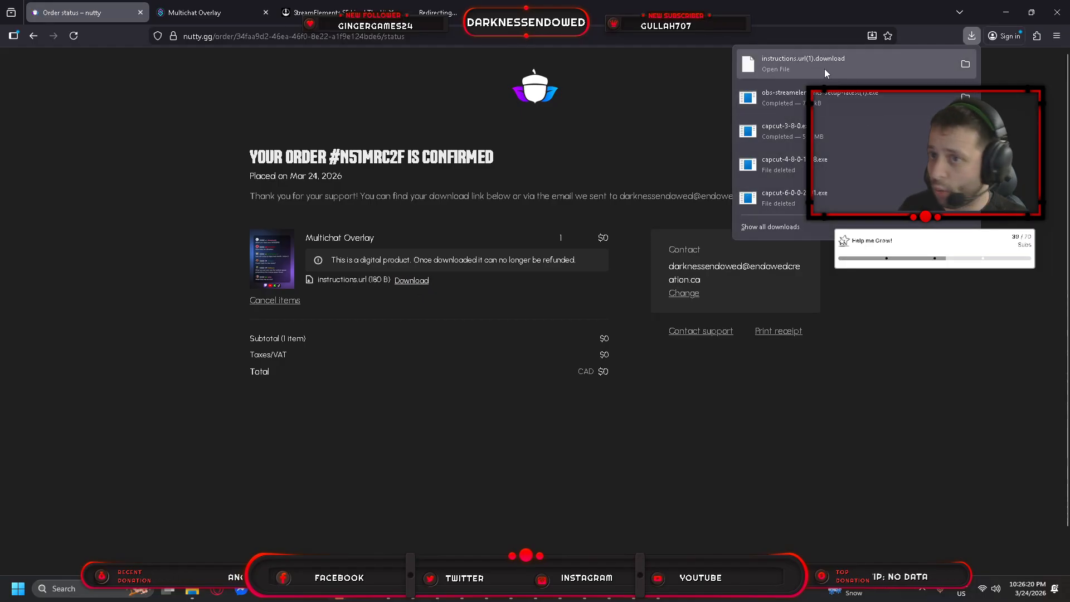
pyautogui.rightClick(919, 65)
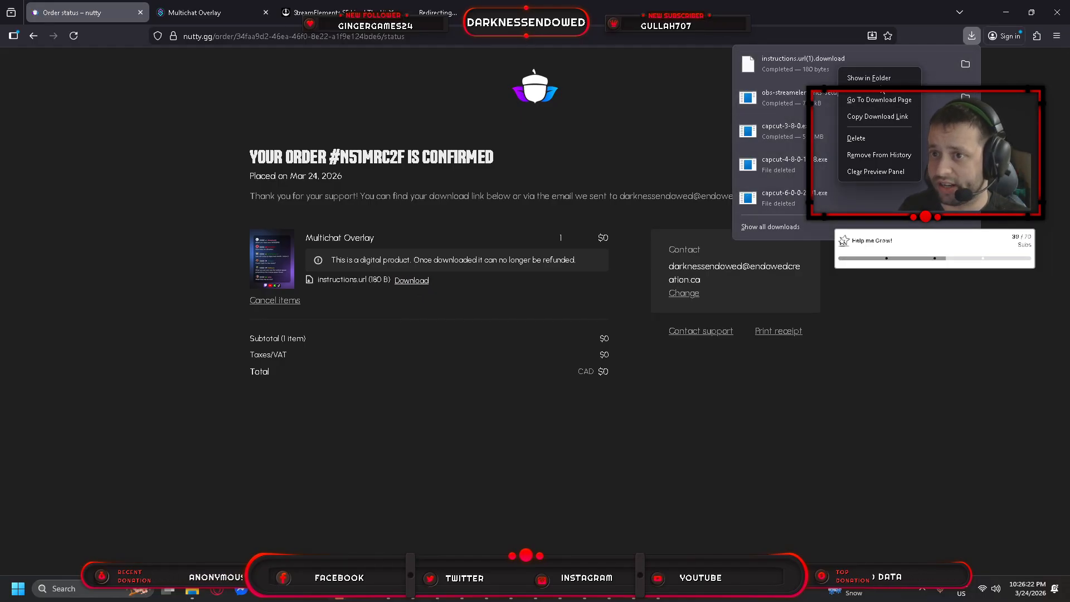
pyautogui.click(881, 79)
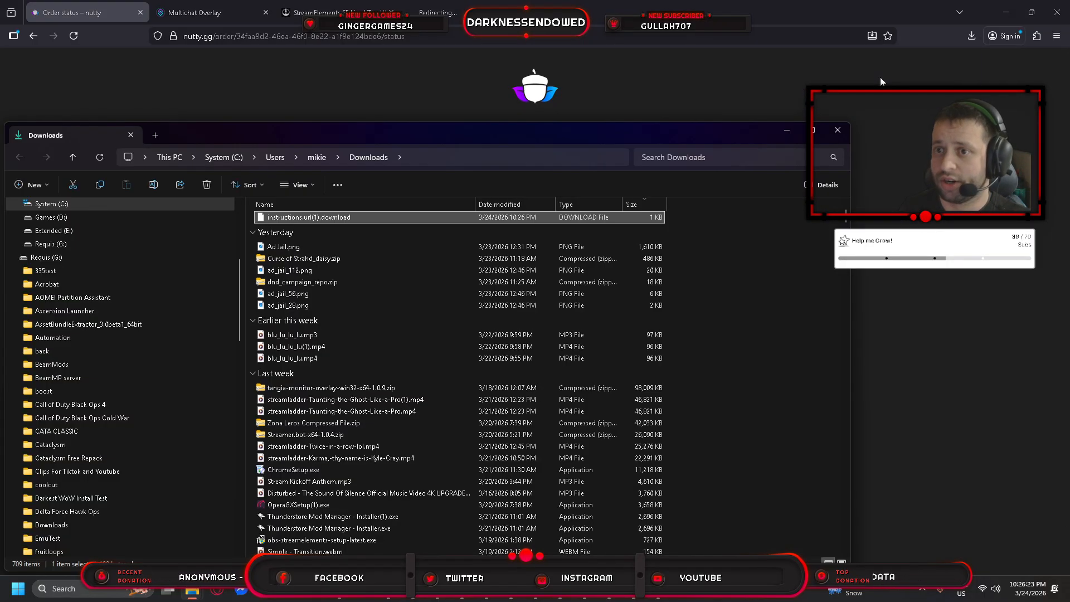
# Open the instructions file in Notepad and select its Notion page URL.
pyautogui.rightClick(309, 217)
pyautogui.moveTo(449, 245)
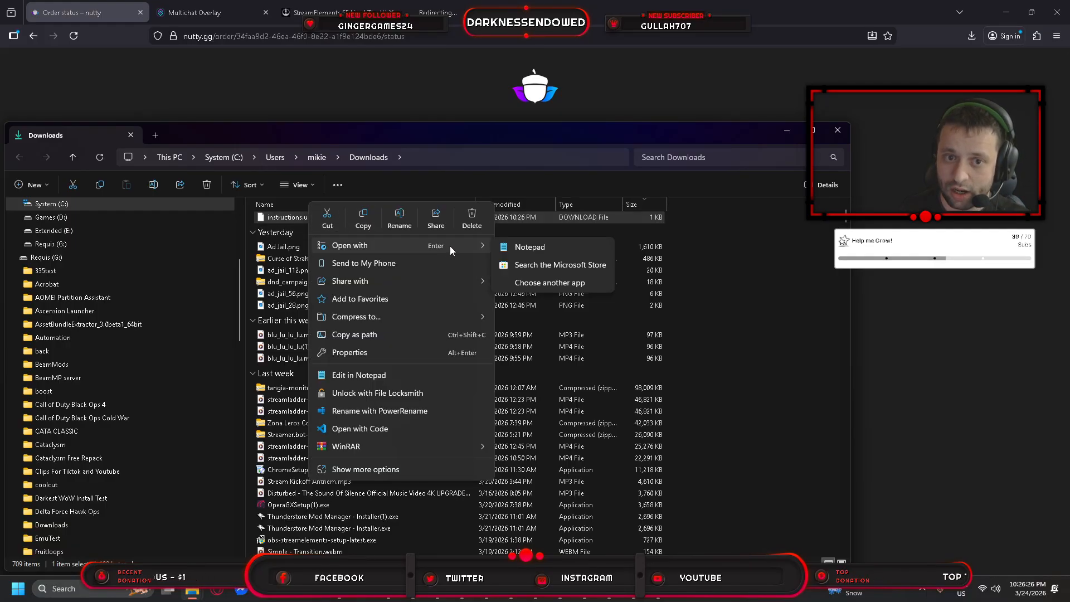
pyautogui.click(529, 246)
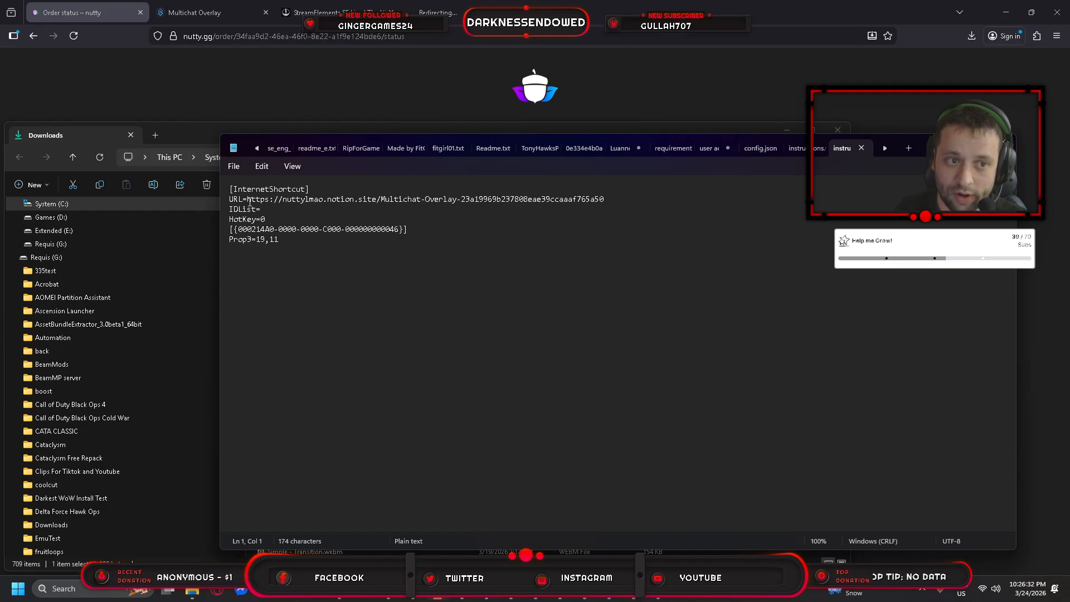
pyautogui.moveTo(247, 199); pyautogui.dragTo(608, 201)
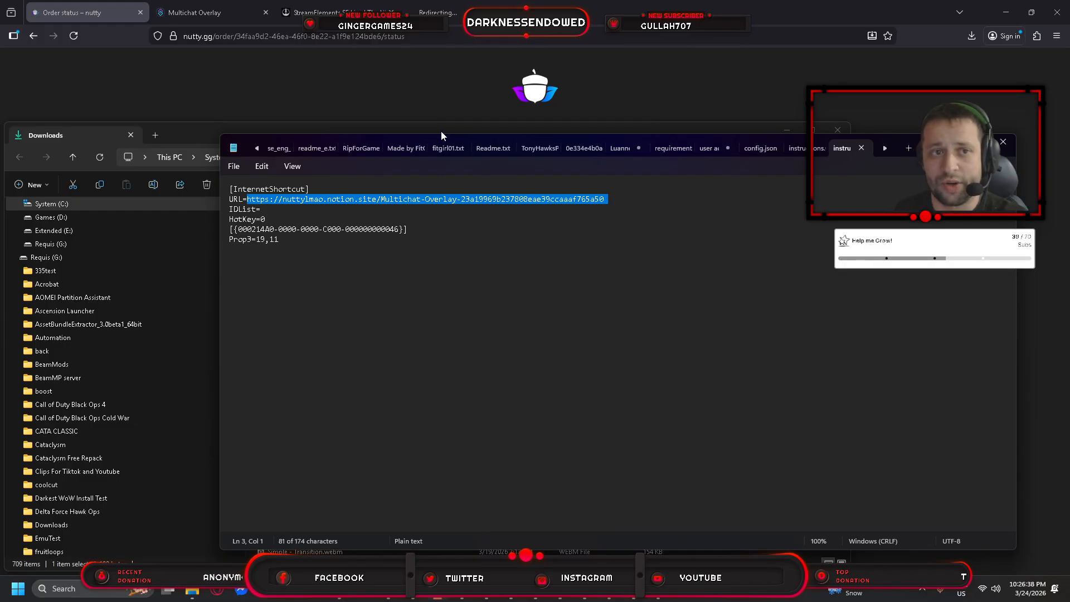
# Scroll the Multichat Overlay Notion page down to its Streamer.bot requirement.
pyautogui.click(222, 16)
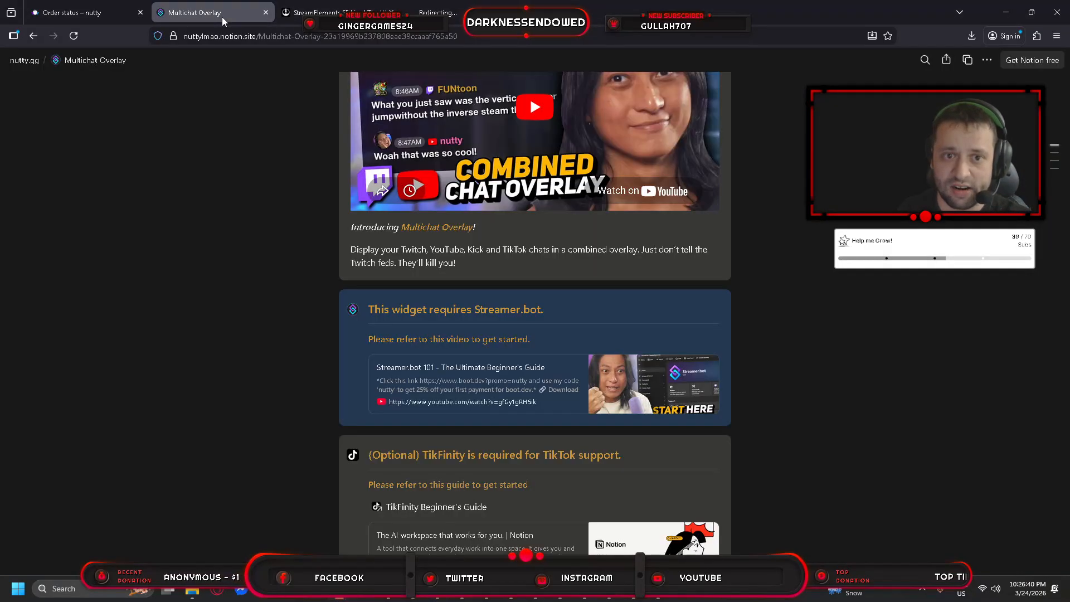
pyautogui.scroll(3, 530, 95)
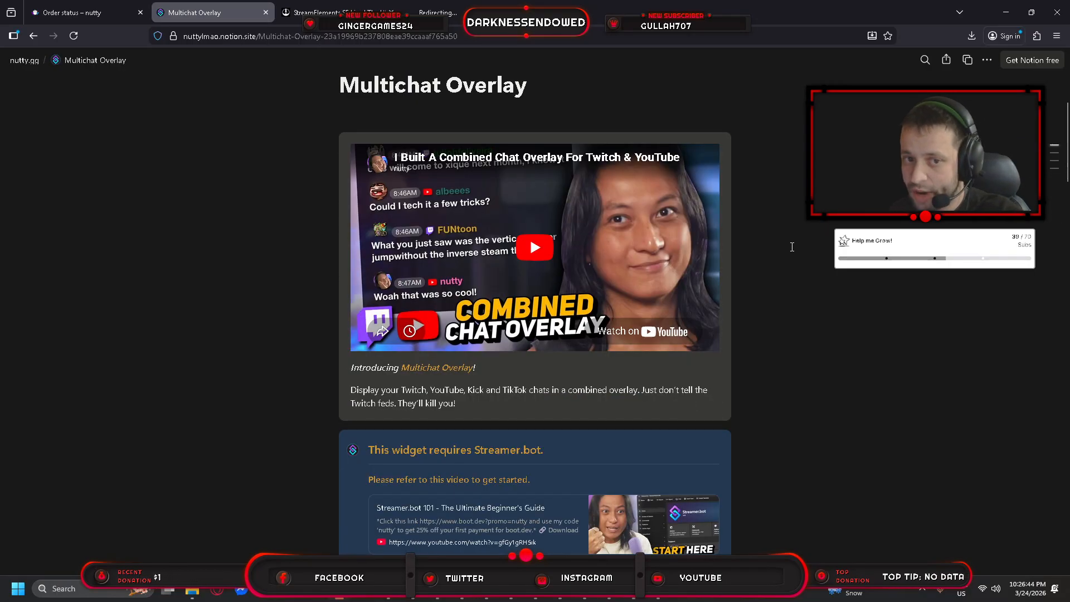
pyautogui.scroll(-1, 796, 248)
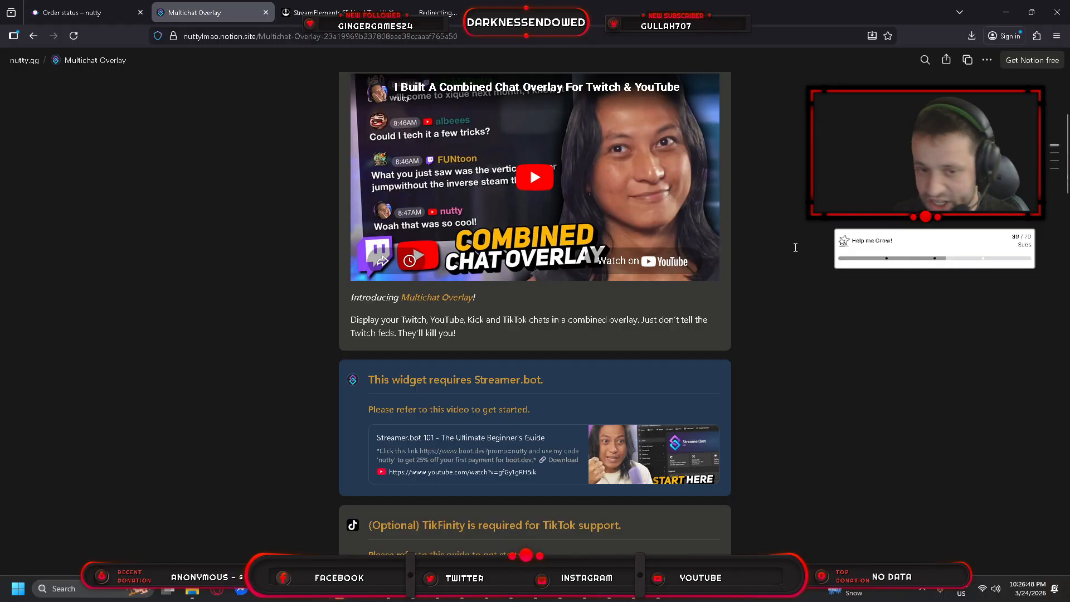
pyautogui.scroll(2, 795, 248)
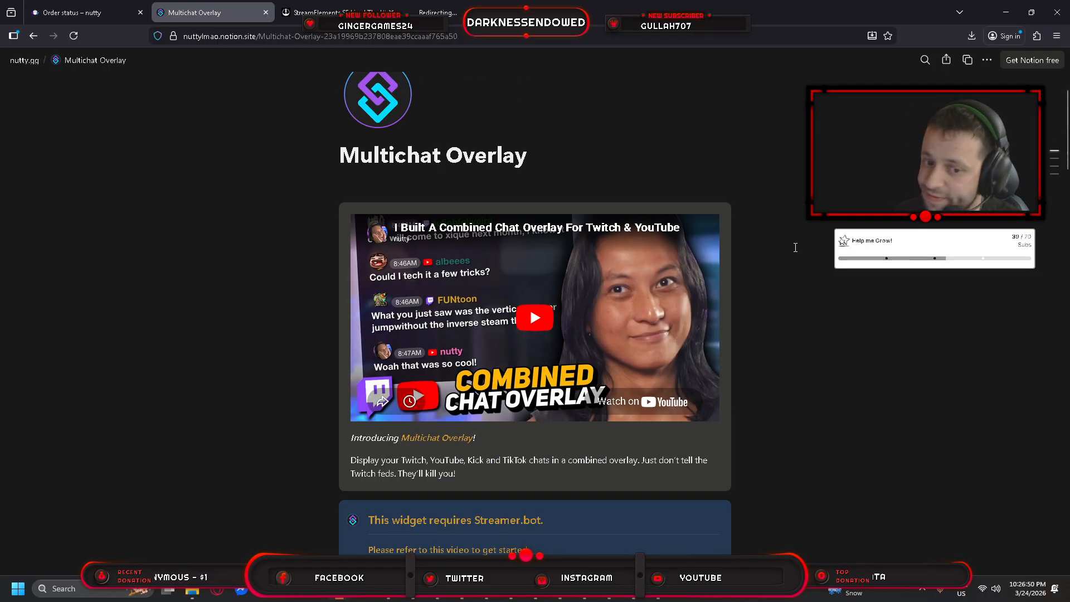
pyautogui.scroll(-2, 795, 248)
pyautogui.scroll(-2, 796, 248)
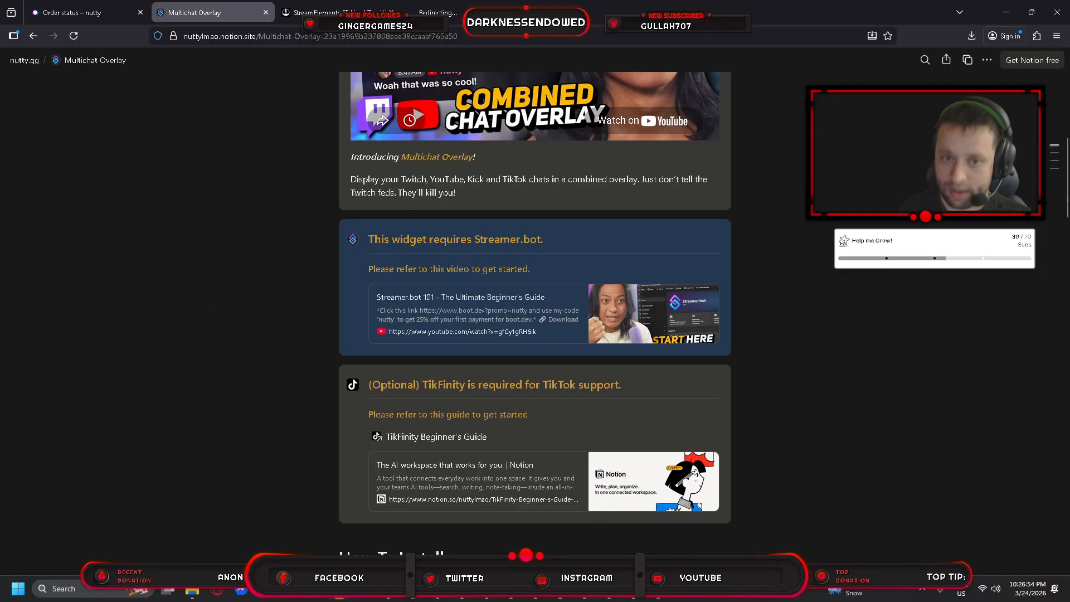
pyautogui.click(922, 589)
# Bring up Streamer.bot from the background apps and browse its Platforms overview.
pyautogui.click(922, 488)
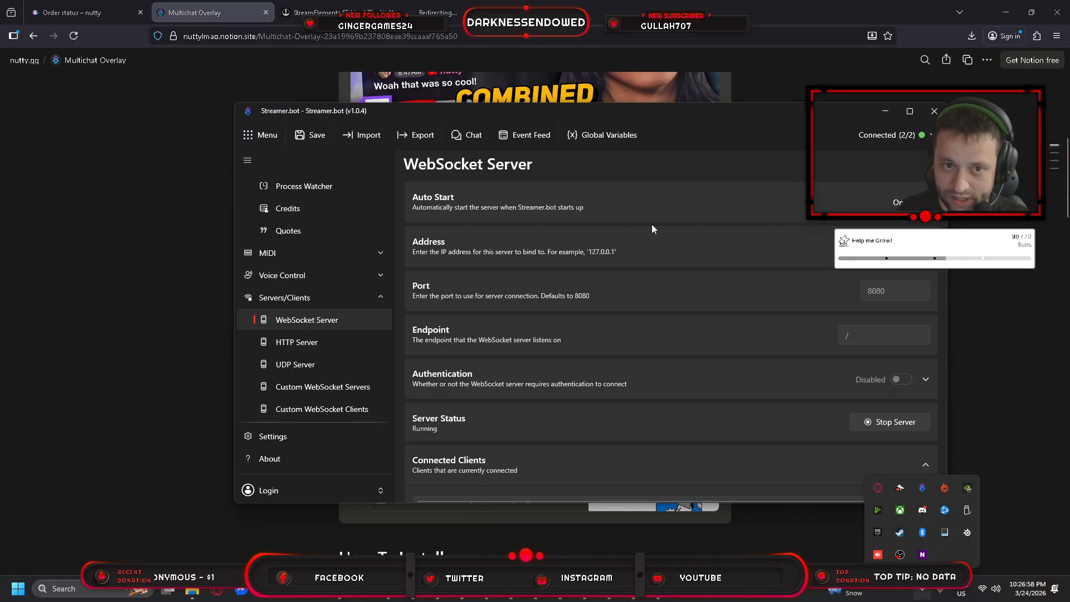
pyautogui.scroll(8, 357, 273)
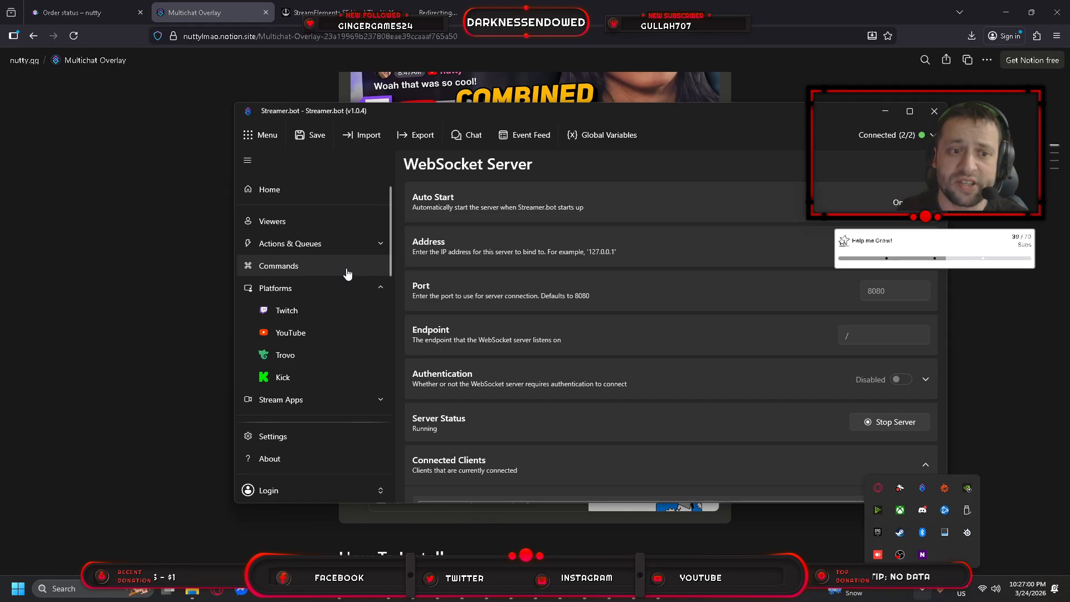
pyautogui.scroll(-1, 347, 273)
pyautogui.click(296, 262)
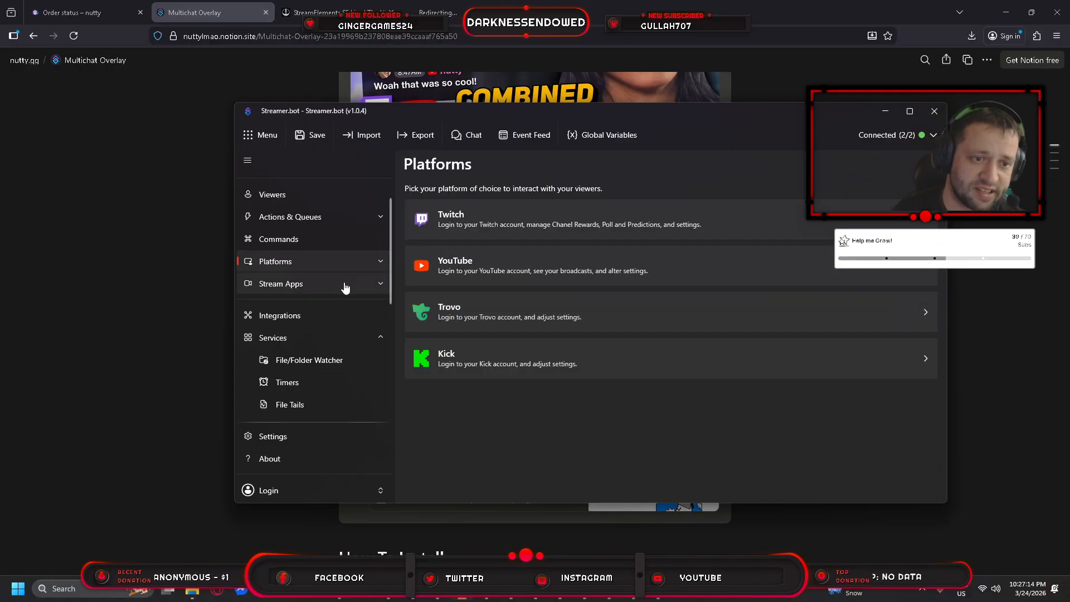
pyautogui.scroll(-4, 342, 292)
pyautogui.scroll(-5, 345, 293)
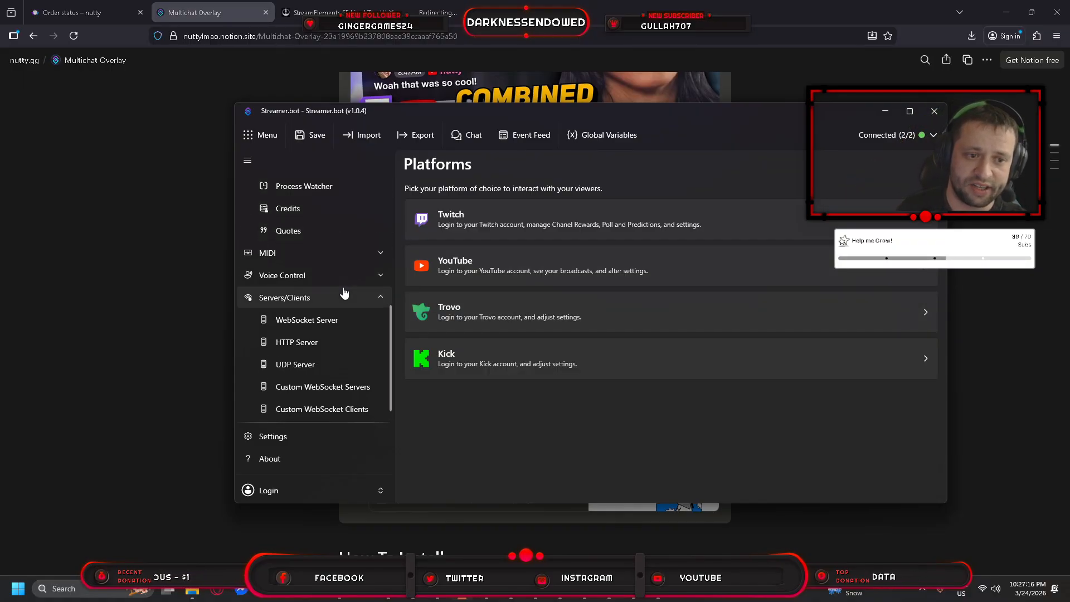
# Check the WebSocket Server is running with client 127.0.0.1, then minimize Streamer.bot.
pyautogui.click(343, 304)
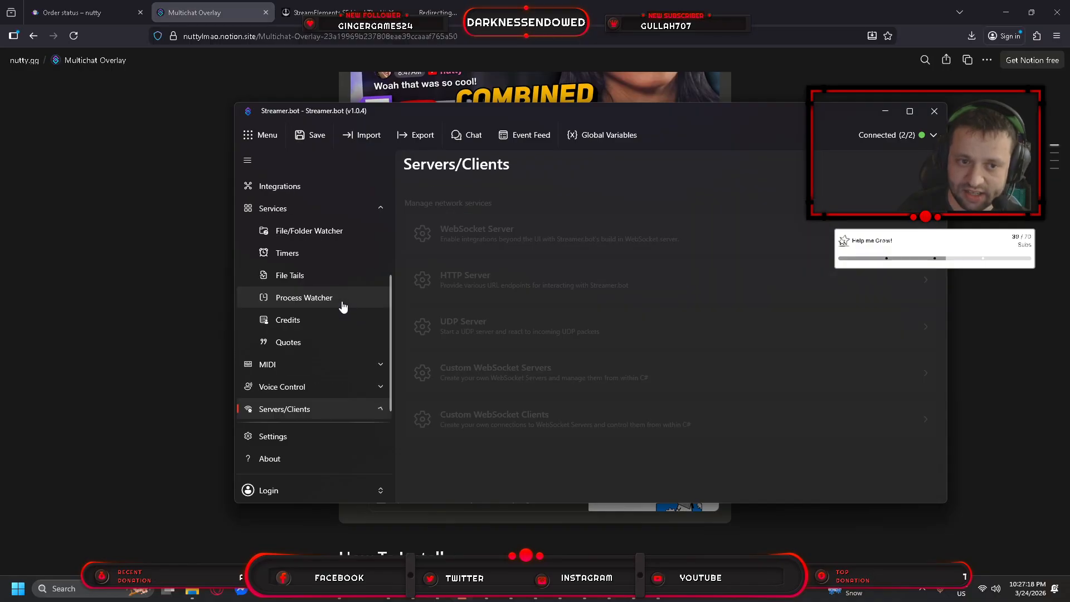
pyautogui.click(379, 409)
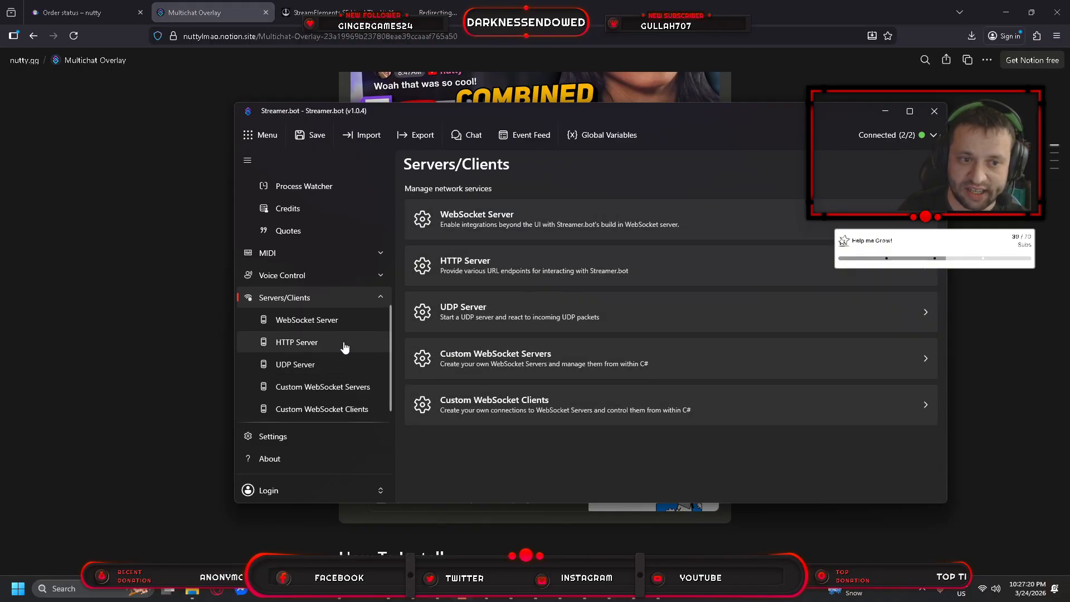
pyautogui.click(326, 323)
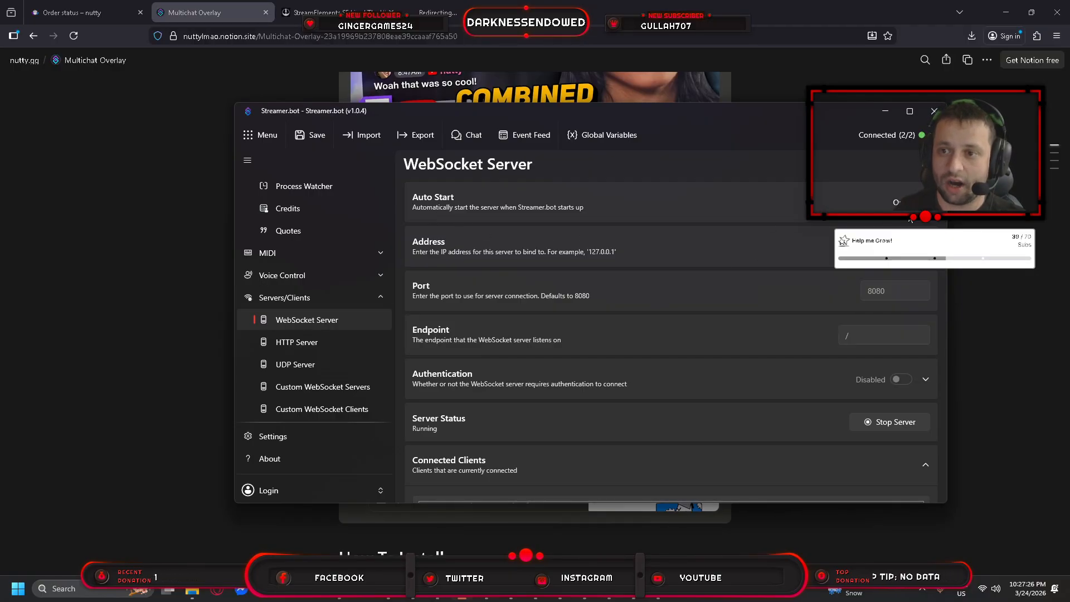
pyautogui.scroll(-2, 806, 315)
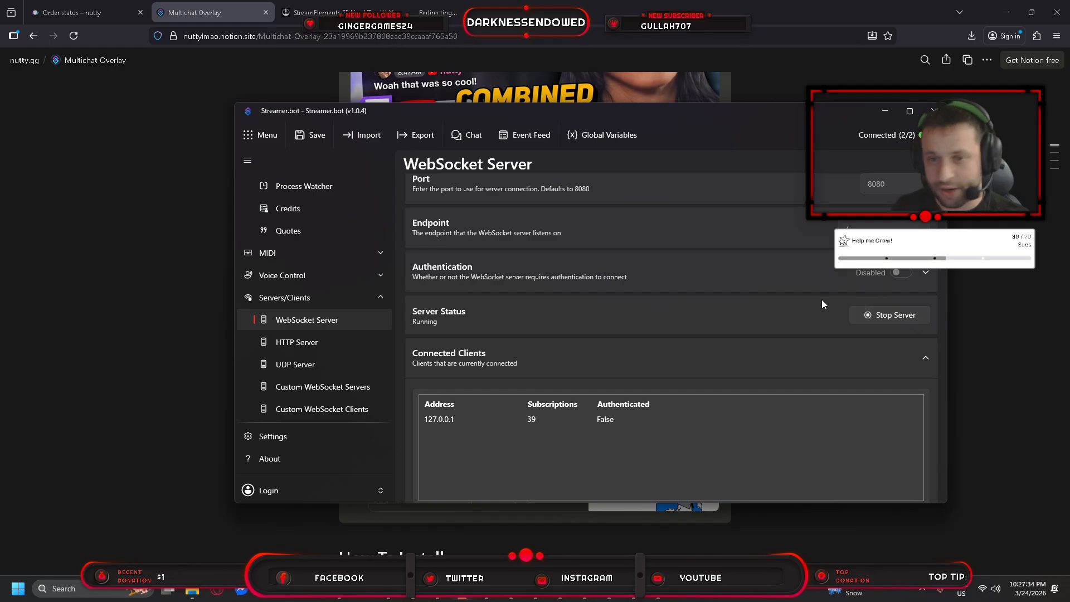
pyautogui.scroll(2, 822, 301)
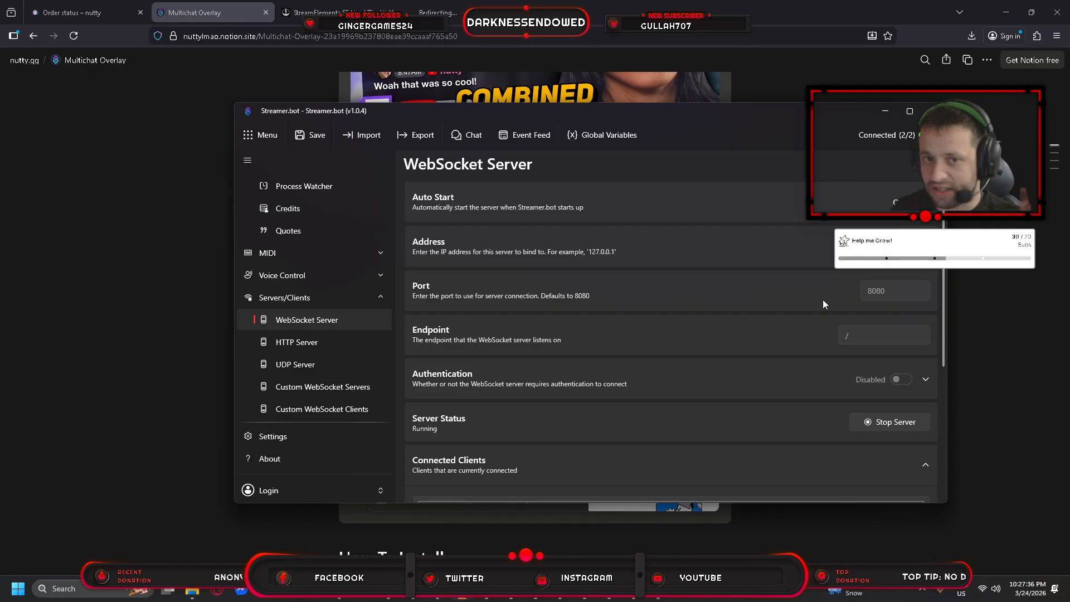
pyautogui.scroll(-3, 823, 301)
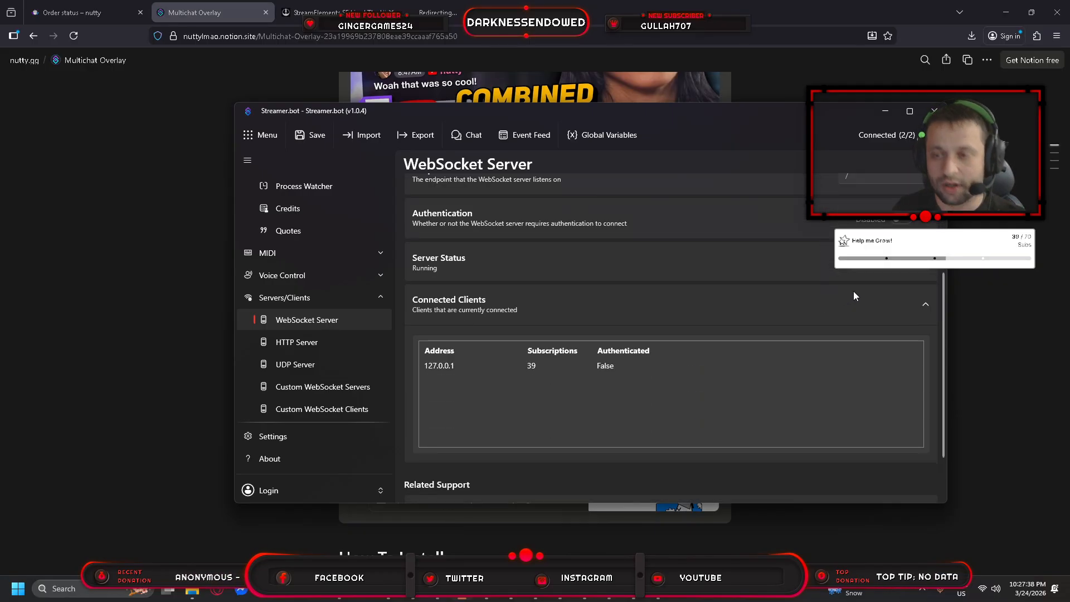
pyautogui.click(884, 112)
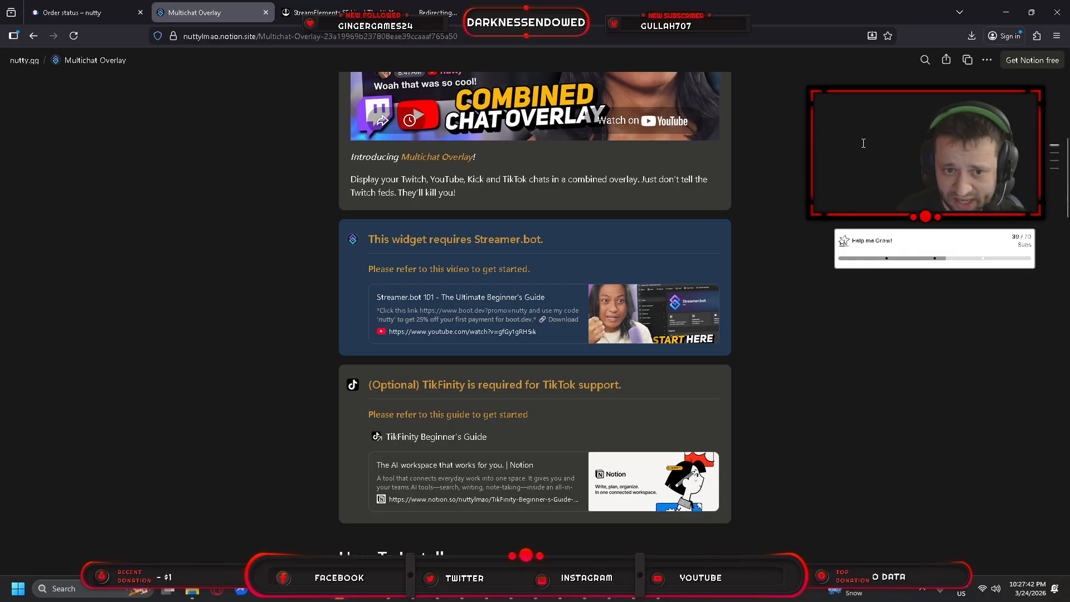
pyautogui.scroll(-5, 853, 181)
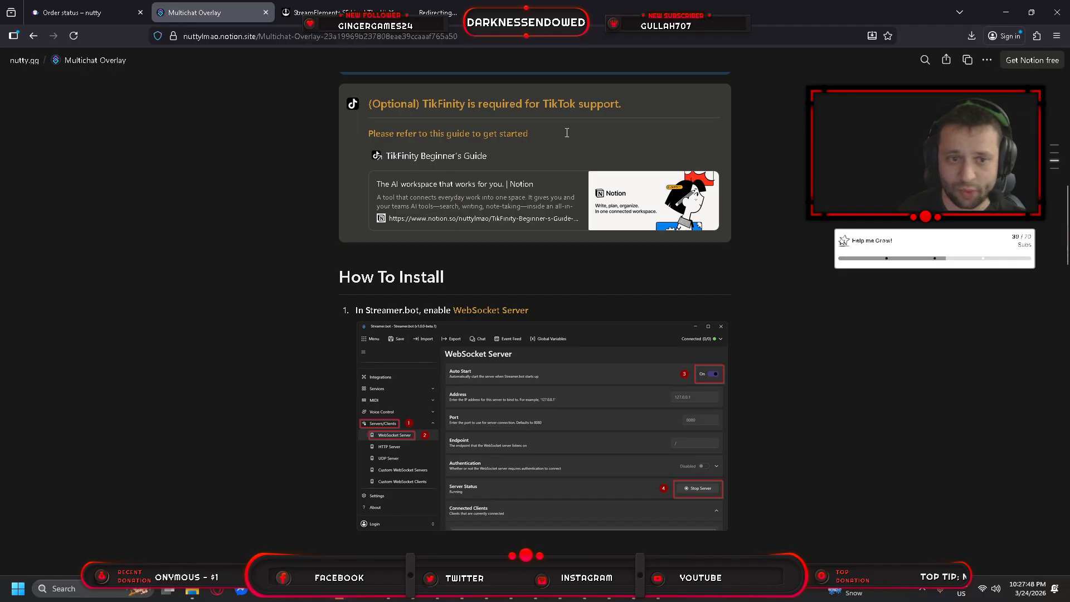
pyautogui.scroll(-3, 568, 132)
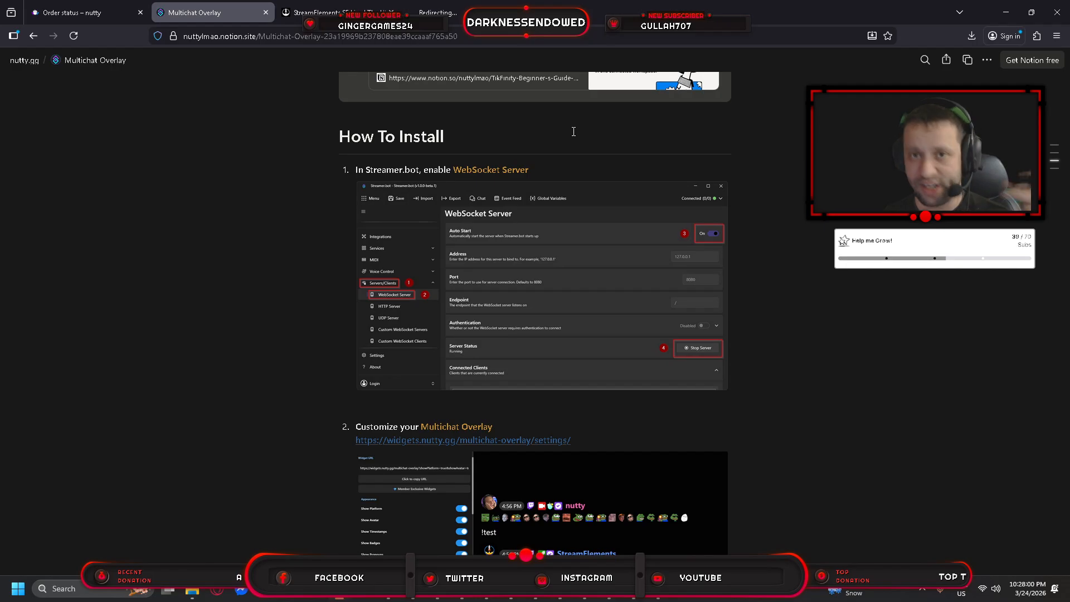
pyautogui.scroll(-1, 574, 132)
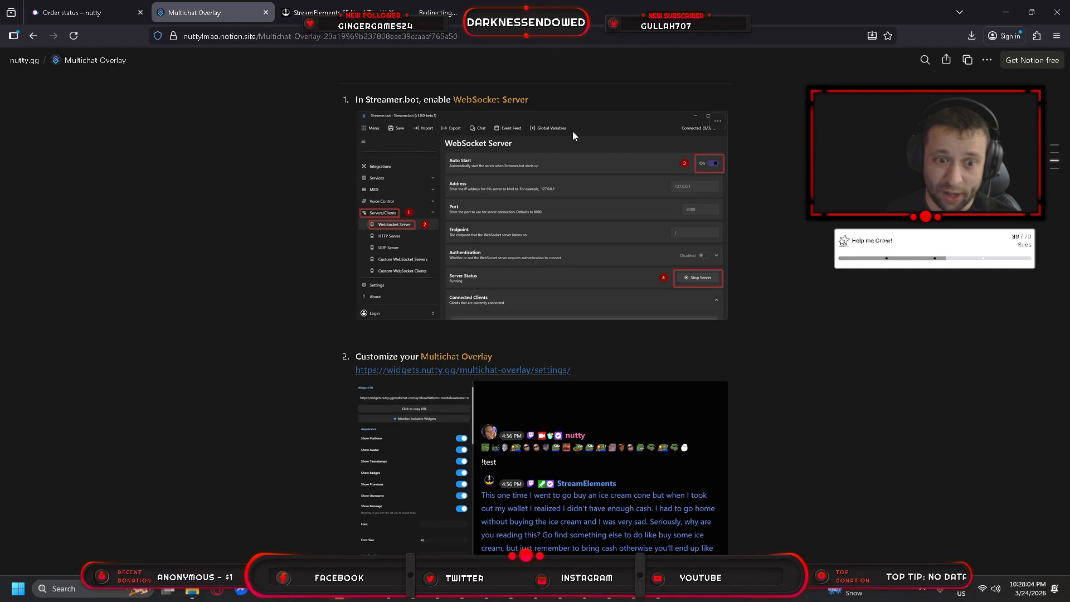
pyautogui.scroll(-1, 573, 131)
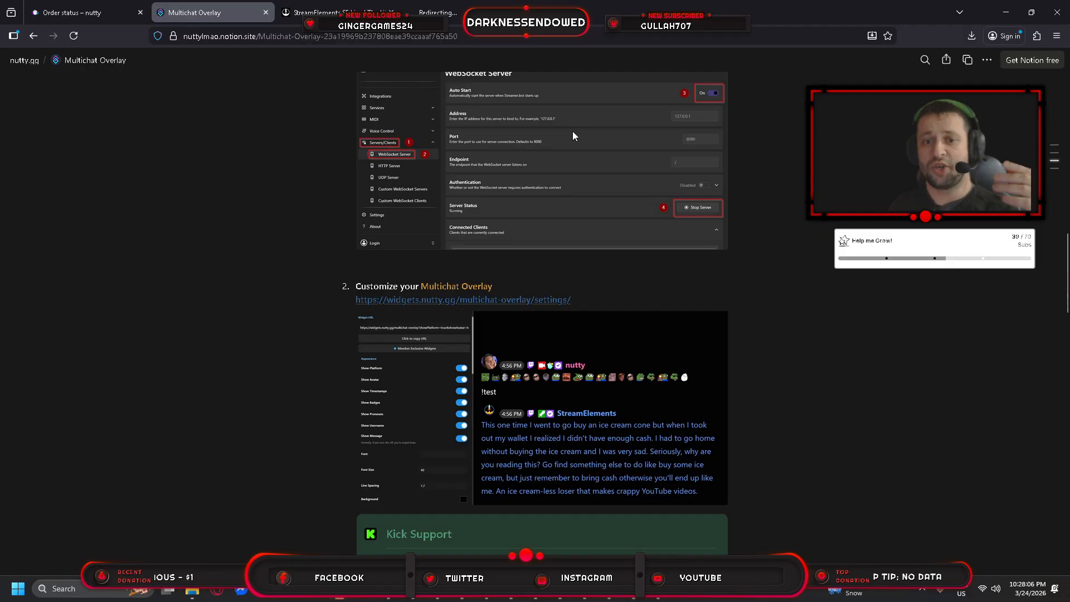
pyautogui.scroll(11, 574, 132)
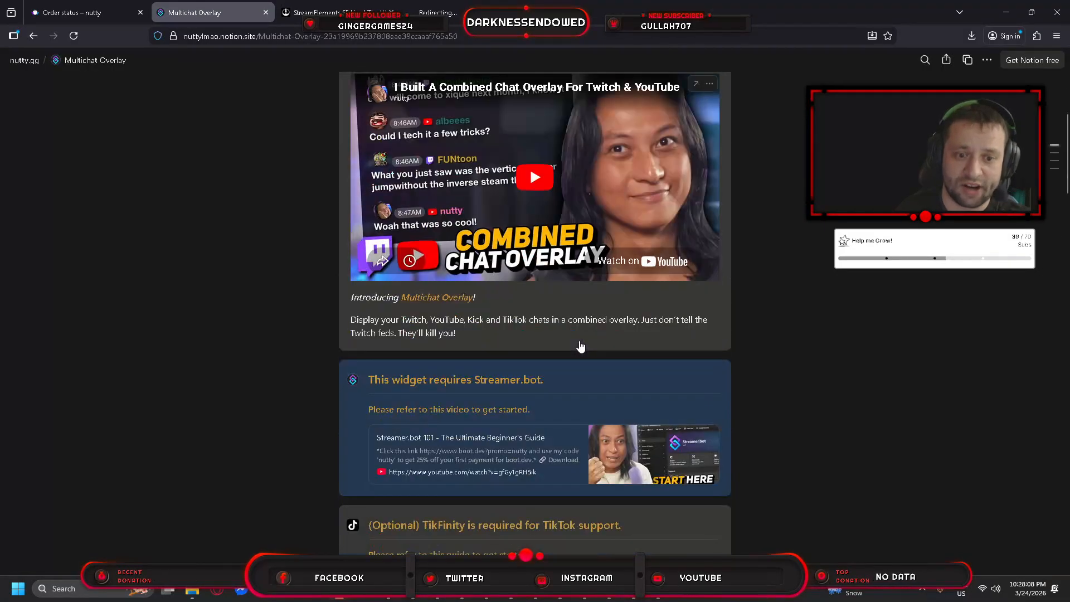
pyautogui.scroll(-12, 580, 346)
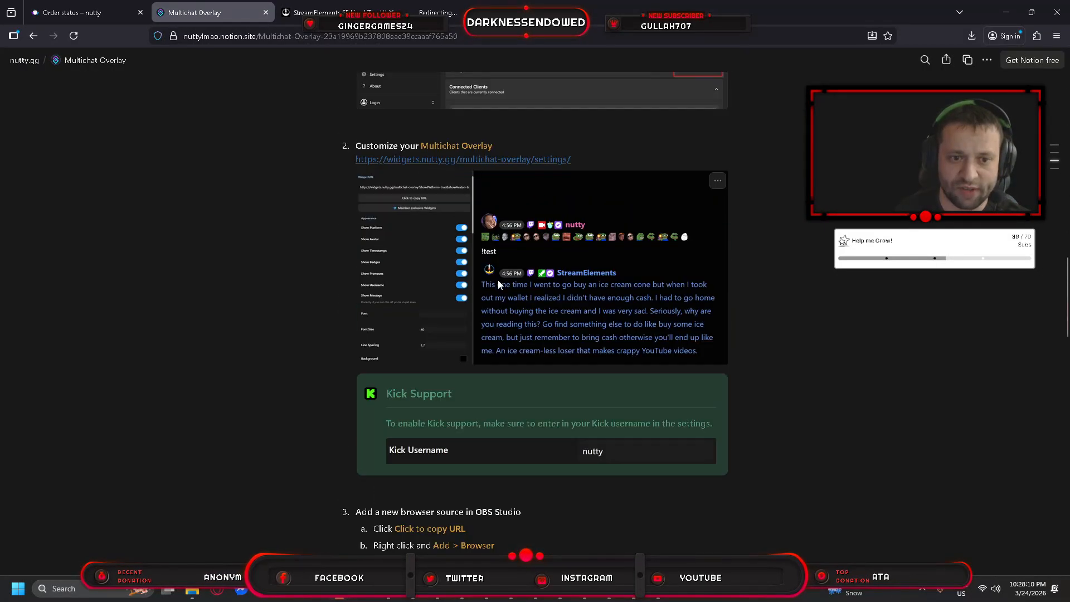
pyautogui.scroll(1, 499, 285)
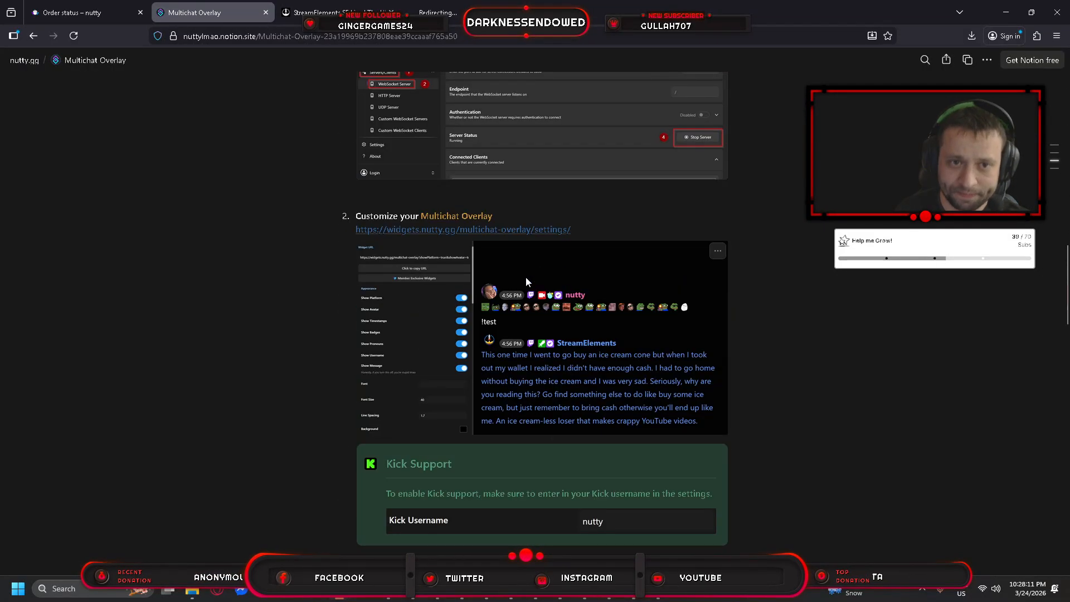
# Open the Multichat Overlay settings page and select the Hide After value of 30.
pyautogui.click(503, 230)
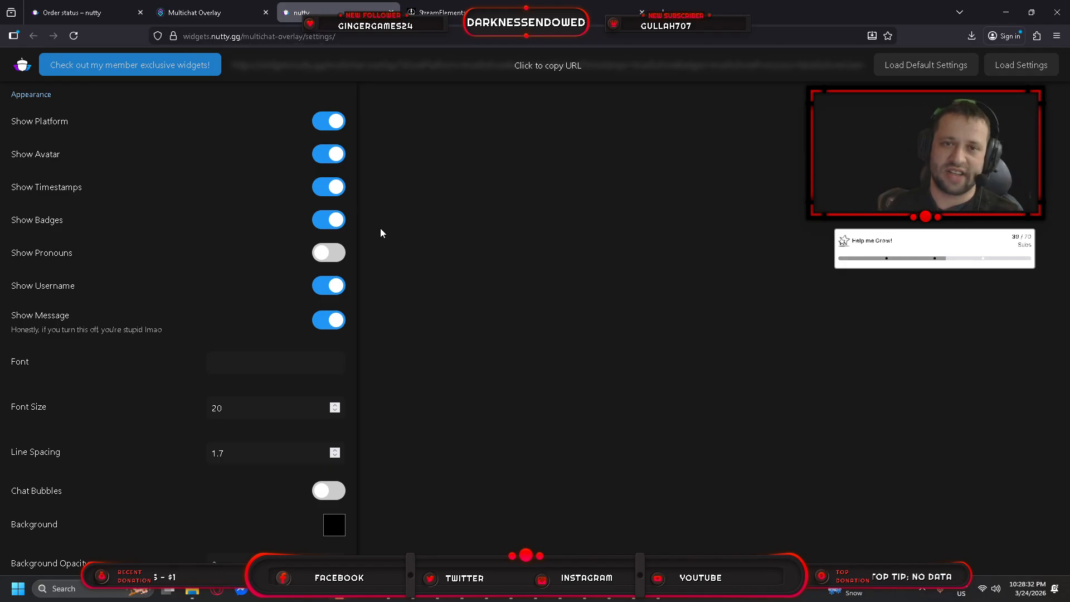
pyautogui.scroll(-6, 326, 253)
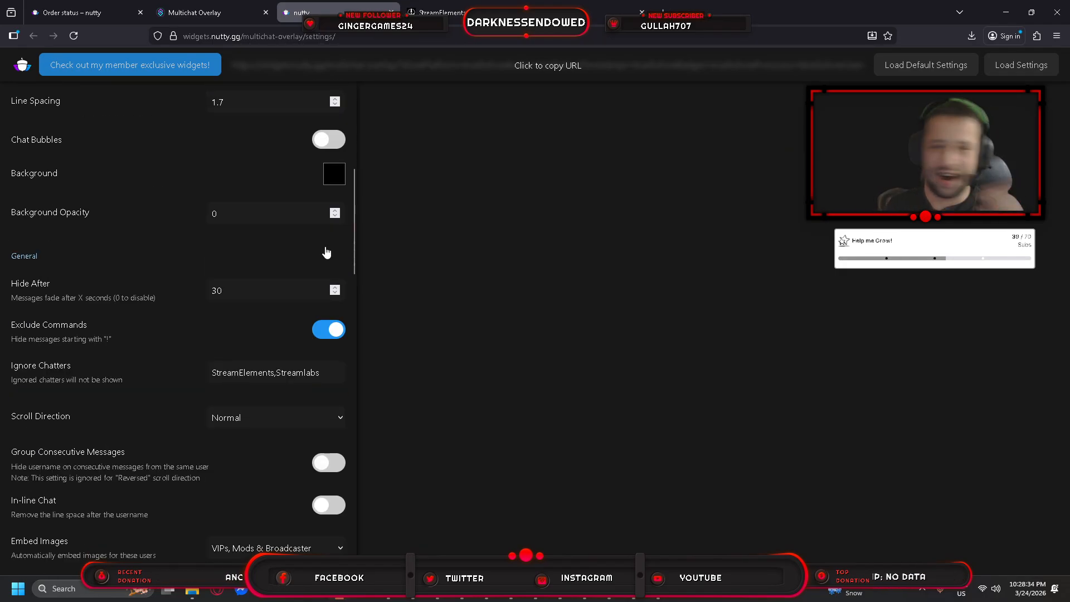
pyautogui.scroll(1, 280, 287)
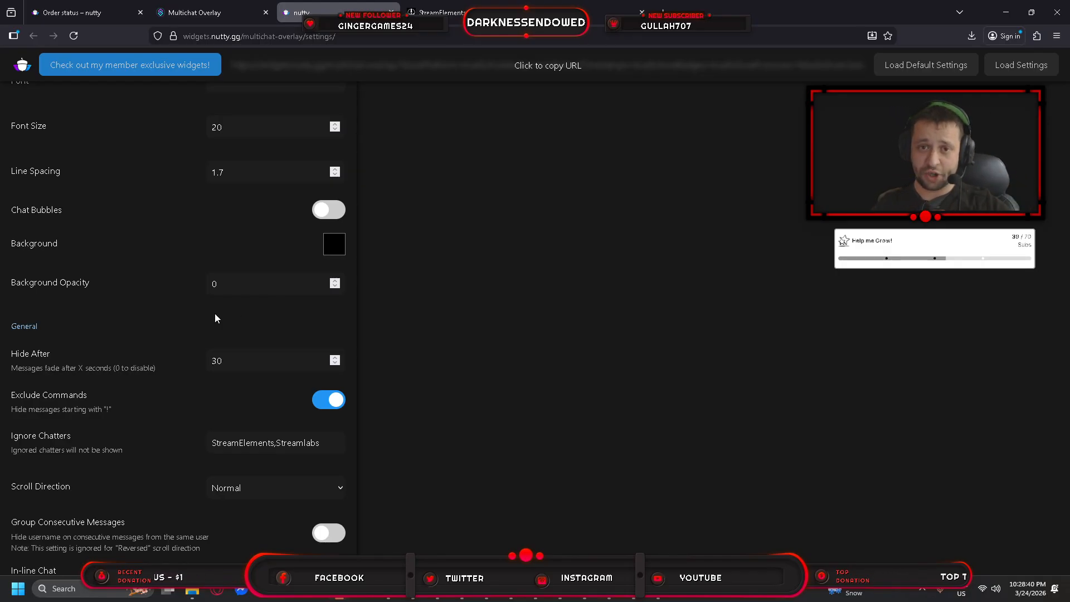
pyautogui.scroll(6, 126, 342)
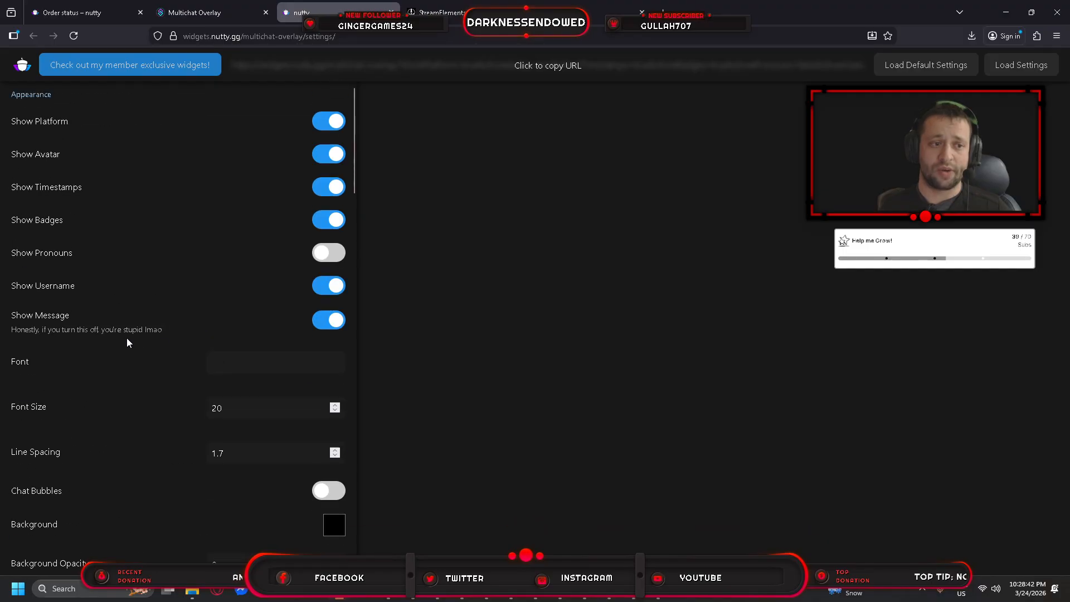
pyautogui.scroll(-5, 75, 373)
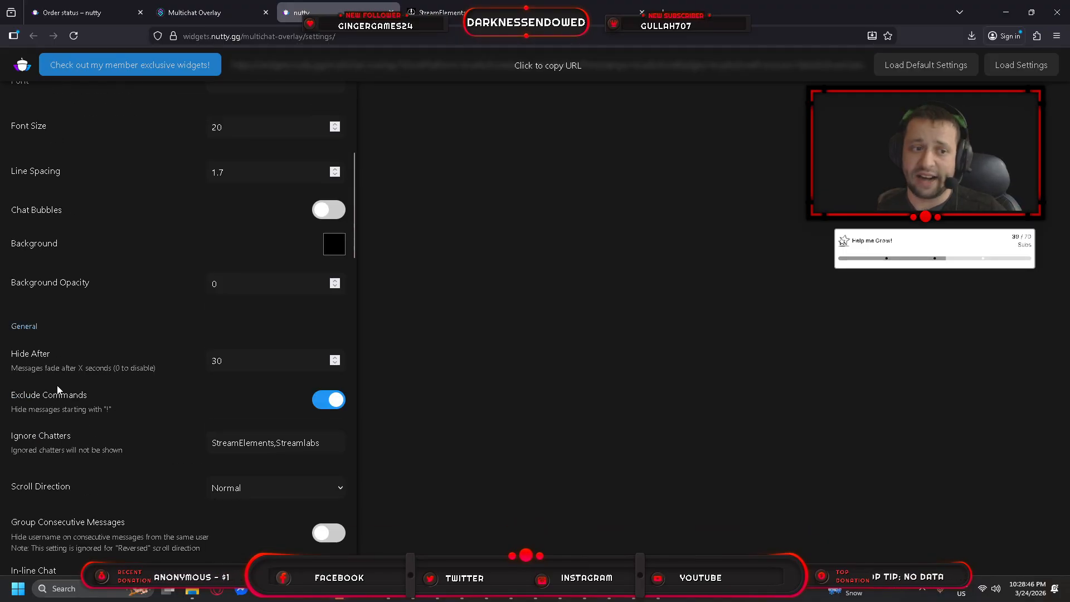
pyautogui.doubleClick(231, 364)
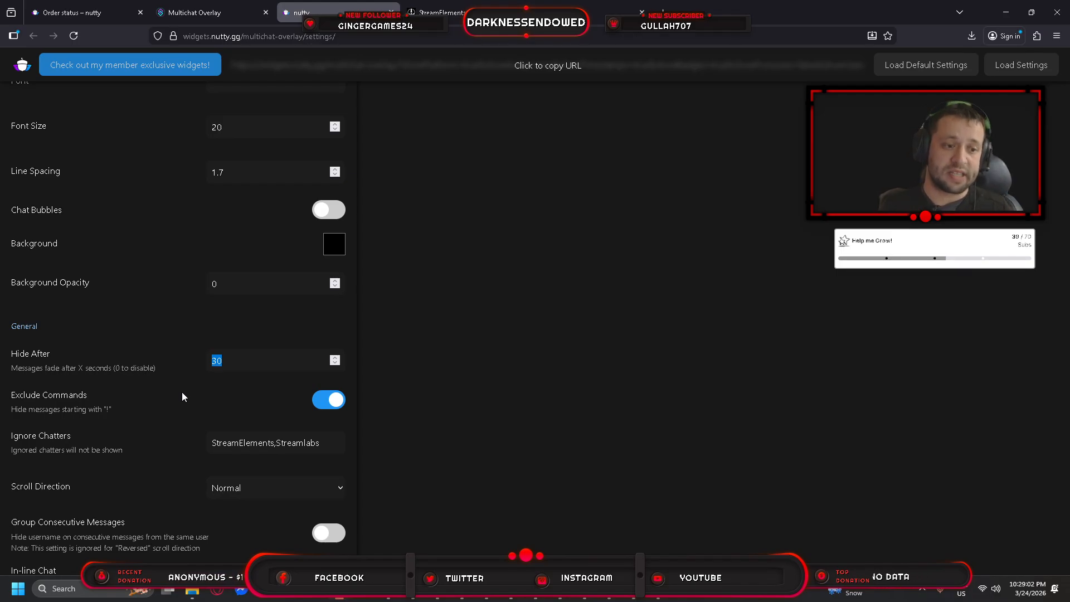
# Review the remaining message and Advanced settings, including the 127.0.0.1 server address.
pyautogui.scroll(-2, 182, 393)
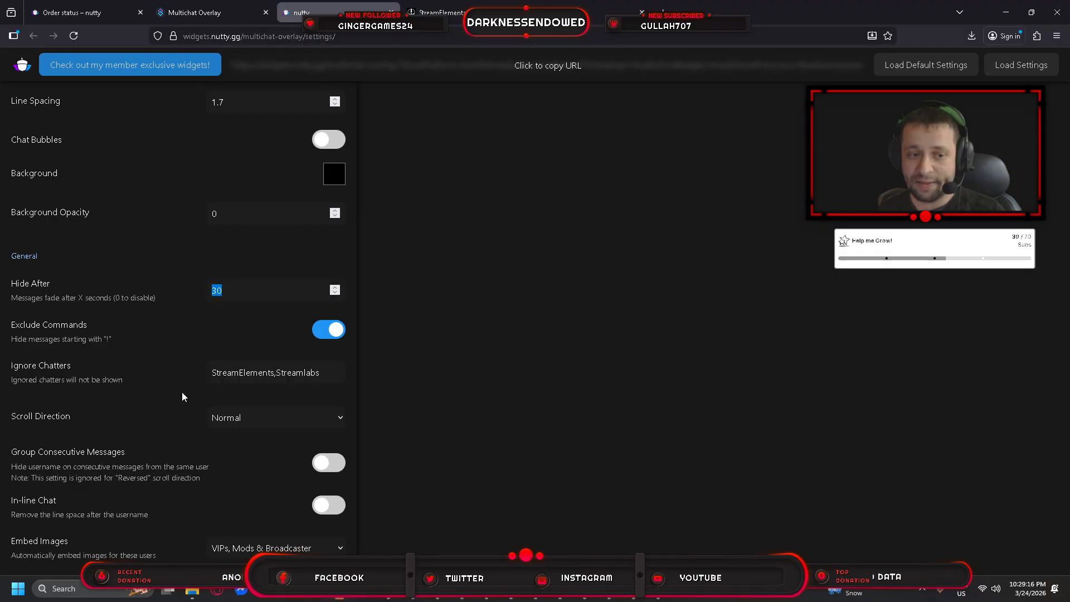
pyautogui.scroll(-5, 182, 393)
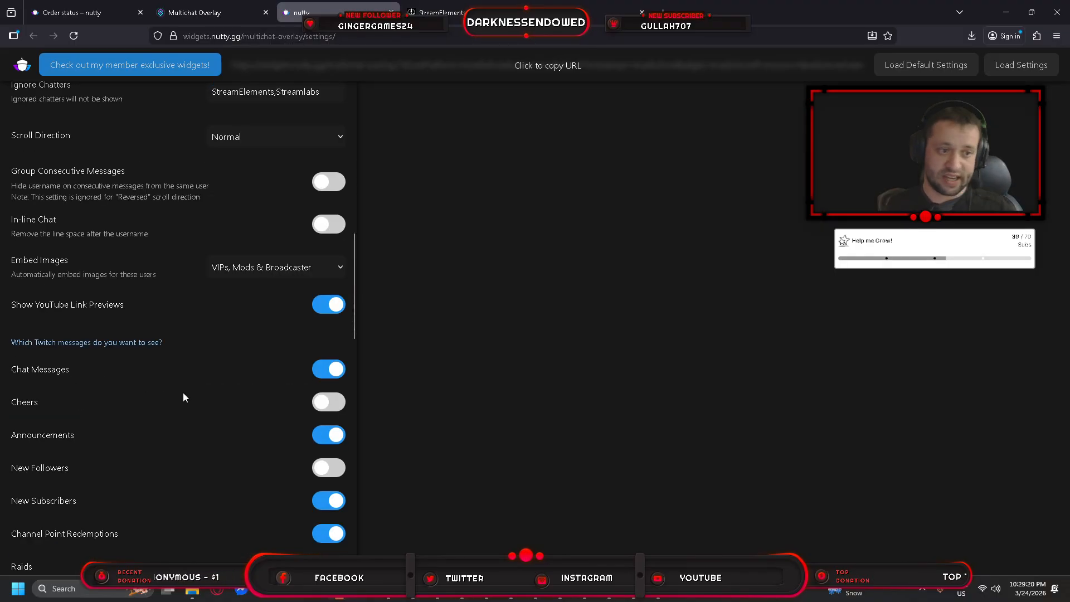
pyautogui.scroll(-3, 189, 385)
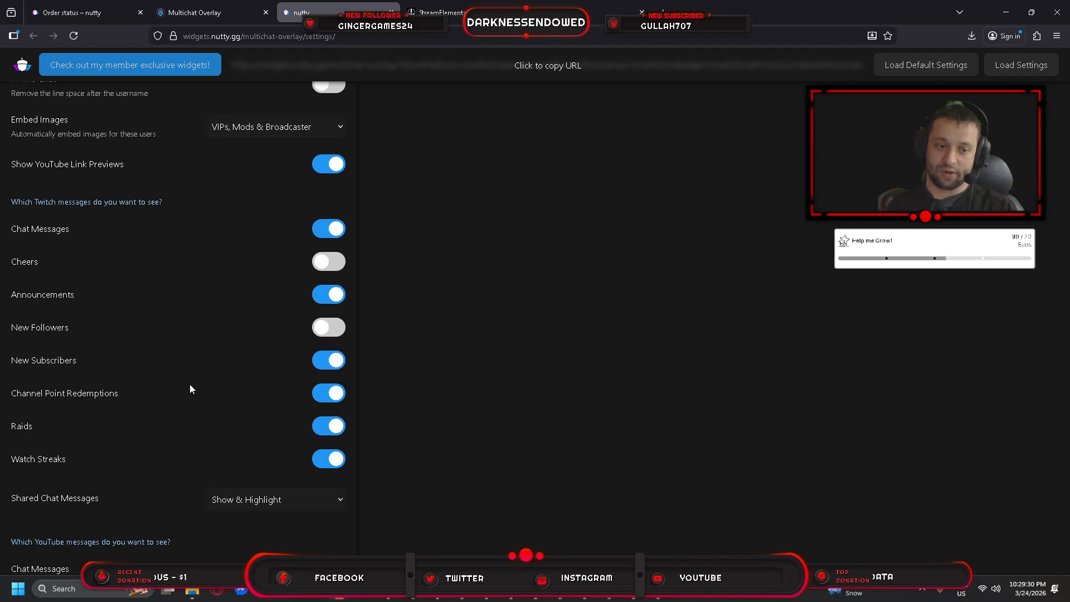
pyautogui.scroll(-8, 190, 383)
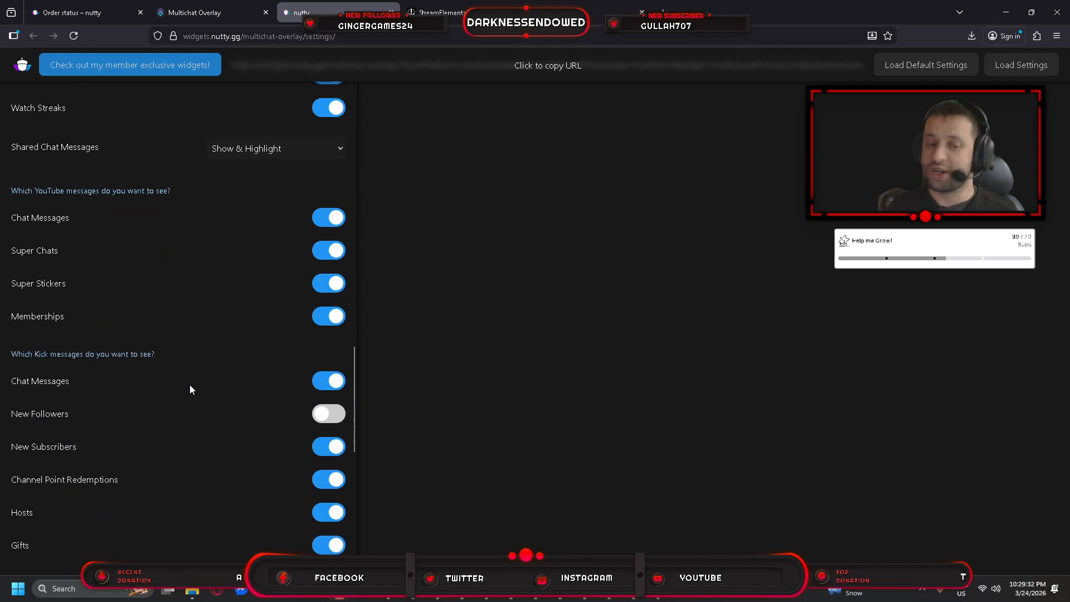
pyautogui.scroll(-6, 189, 385)
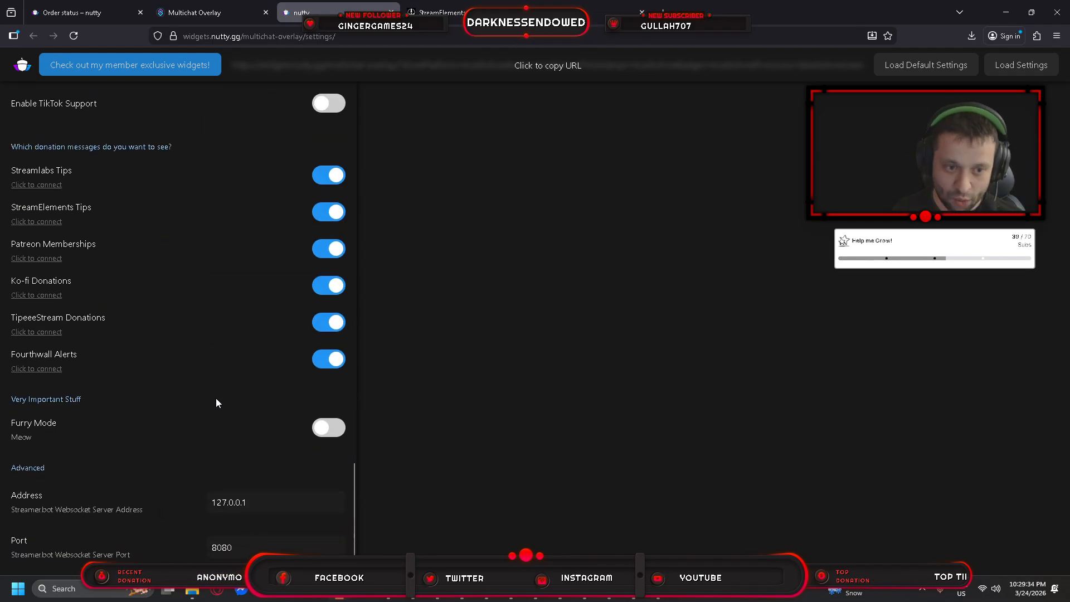
pyautogui.scroll(11, 219, 398)
pyautogui.scroll(12, 222, 397)
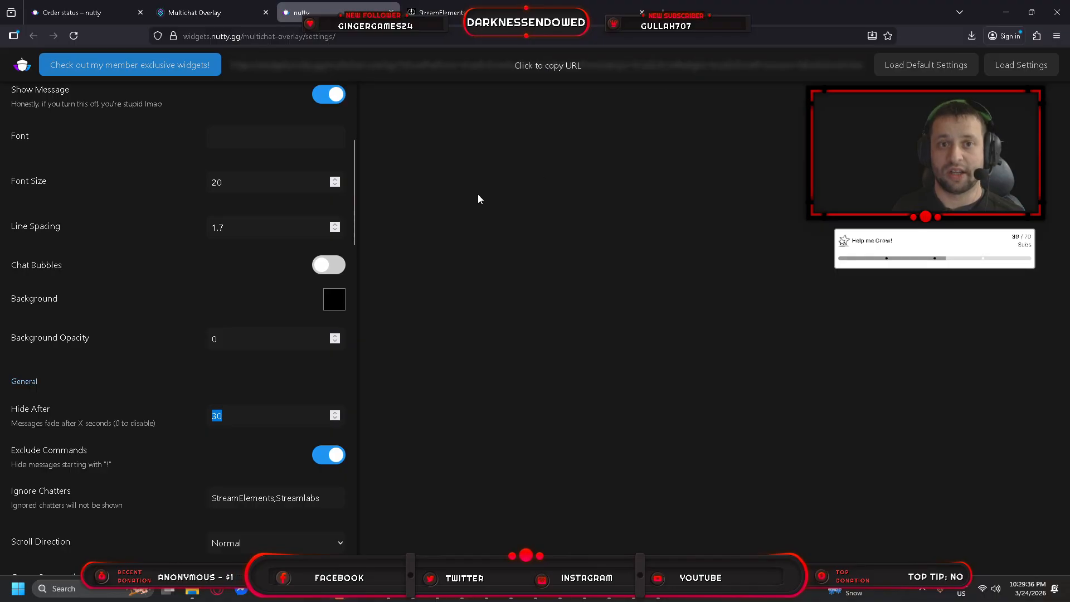
# Copy the overlay widget URL, minimize Firefox, and bring OBS Studio forward.
pyautogui.click(539, 65)
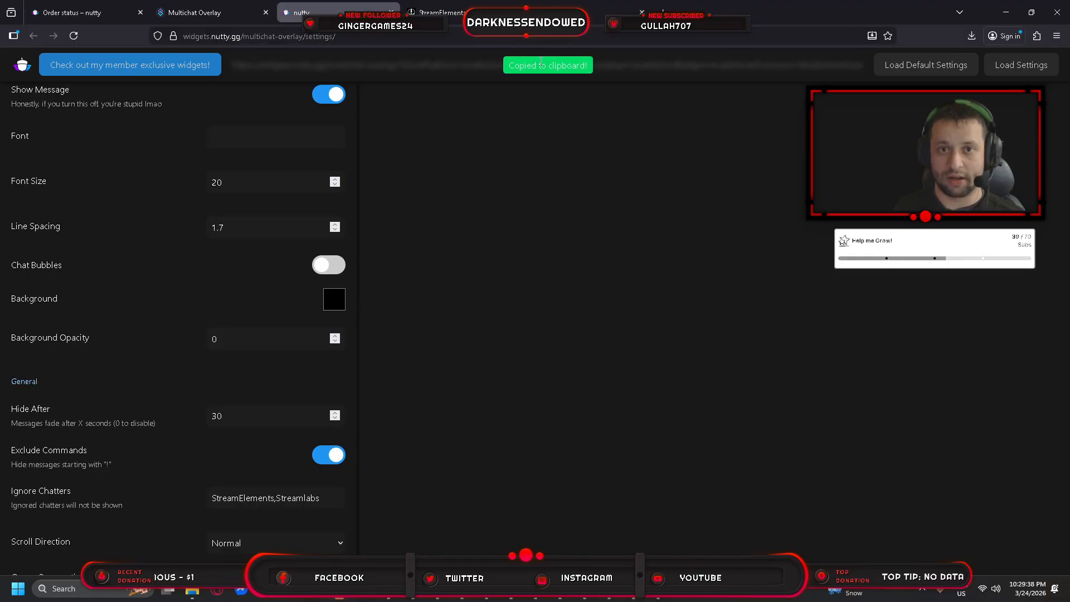
pyautogui.click(1008, 14)
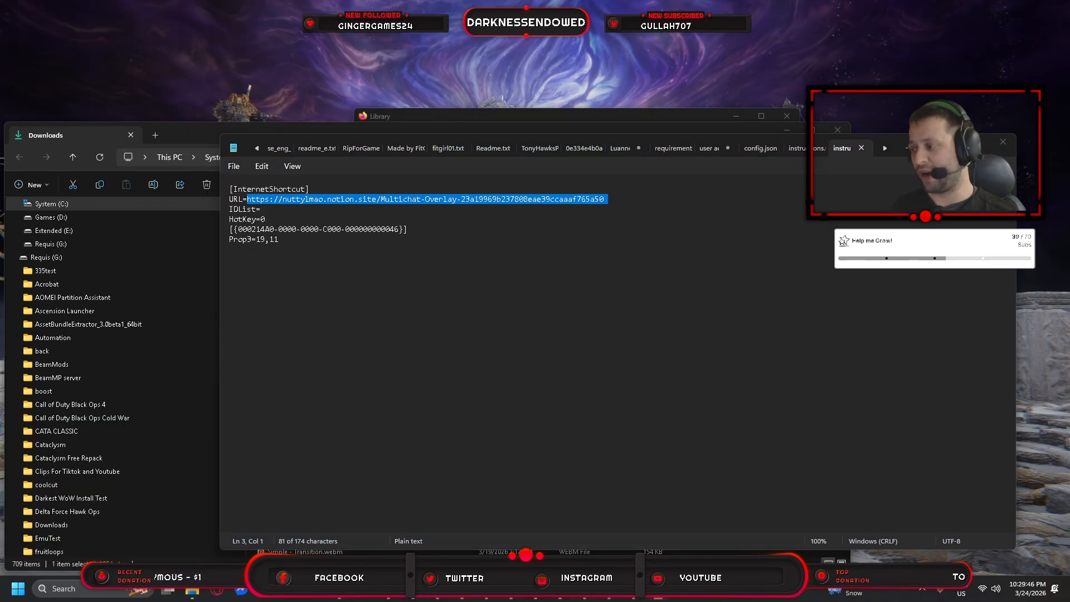
pyautogui.click(610, 590)
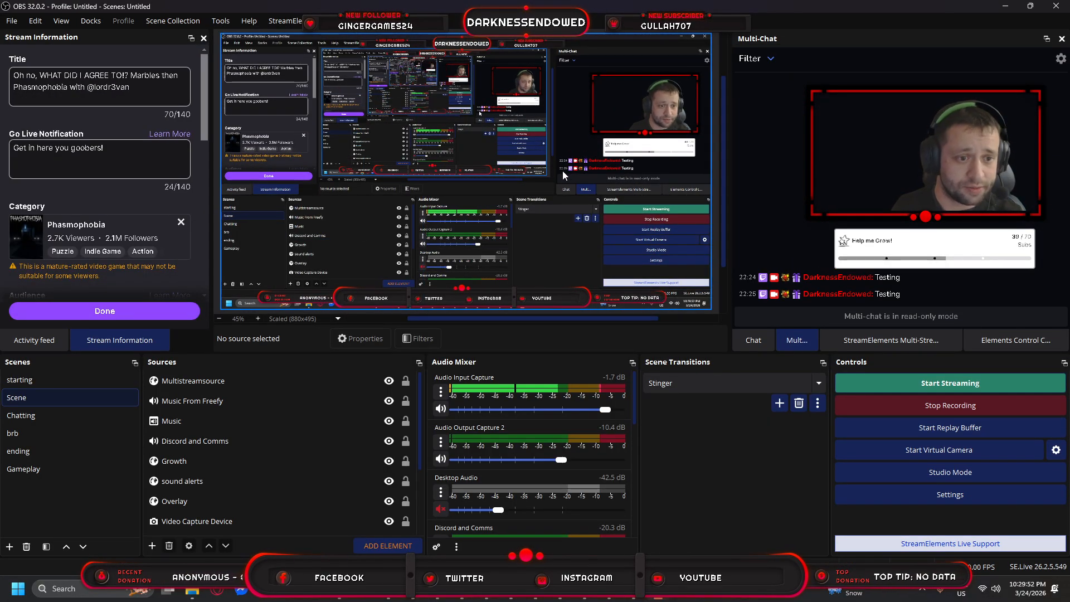
# Add a new browser source named 'Chatting Over lay Example' to the Scene.
pyautogui.click(151, 547)
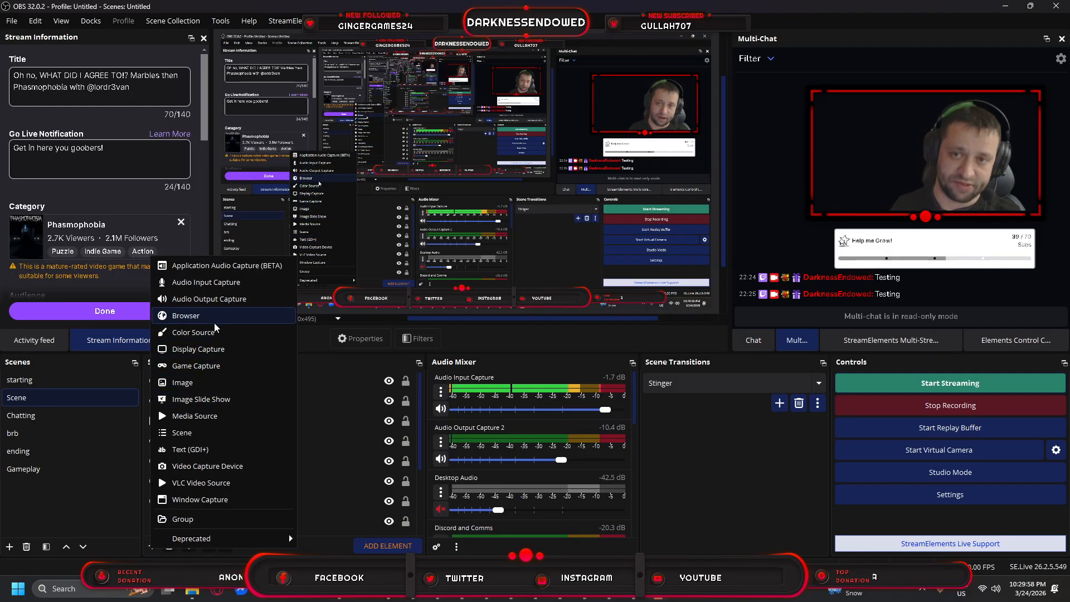
pyautogui.click(215, 322)
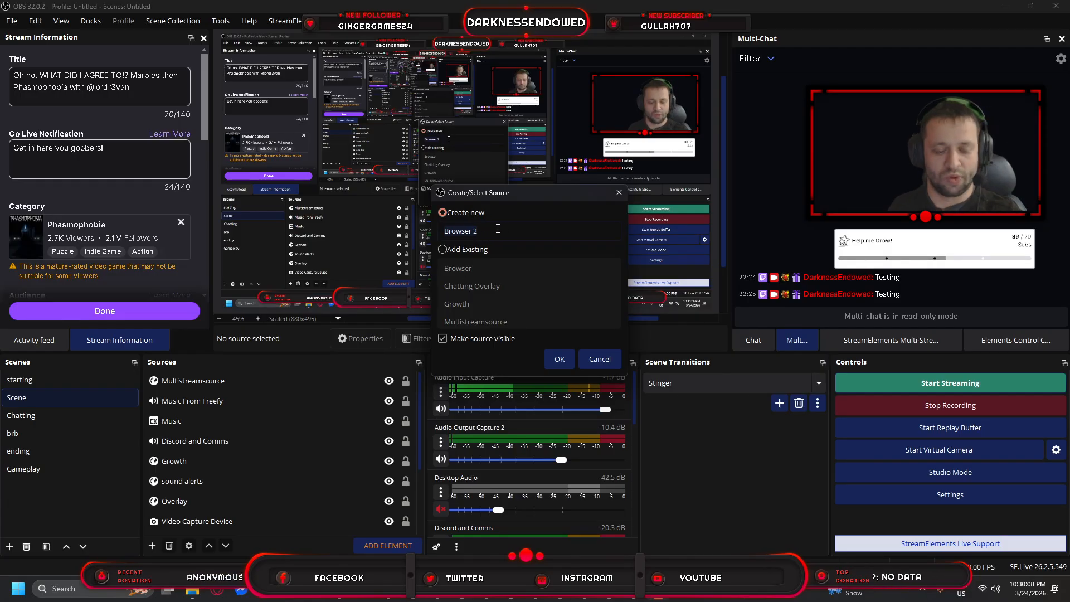
pyautogui.write('B')
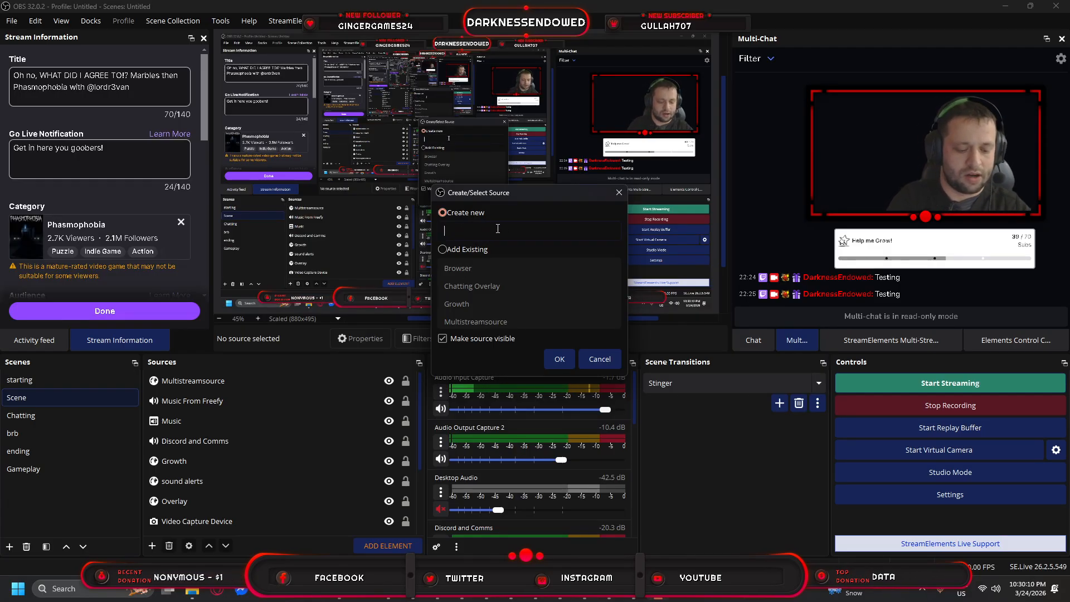
pyautogui.write('Chatting Ove')
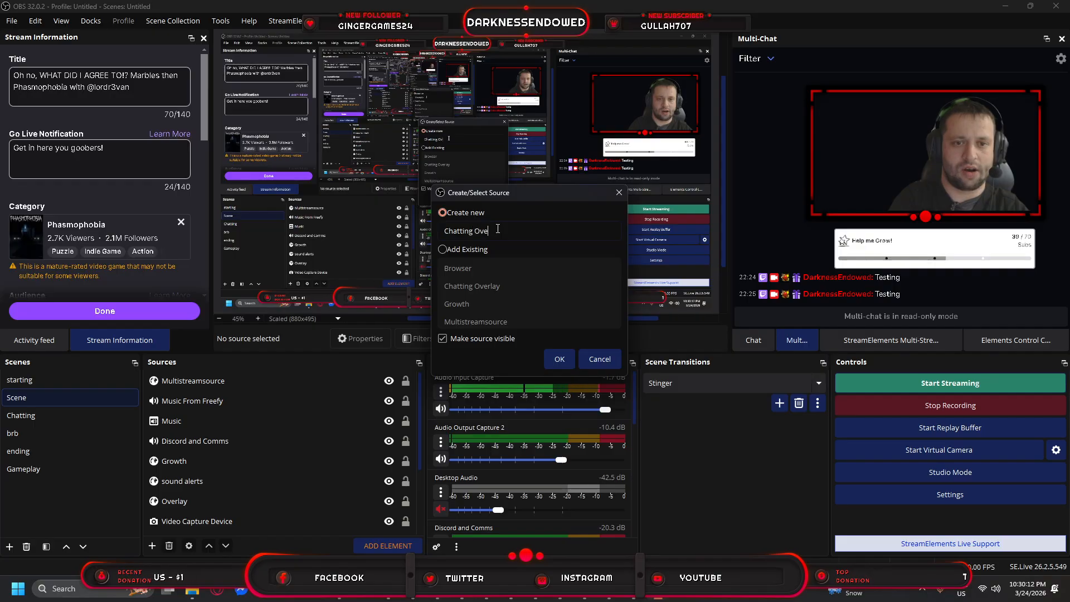
pyautogui.write('r lay Examp')
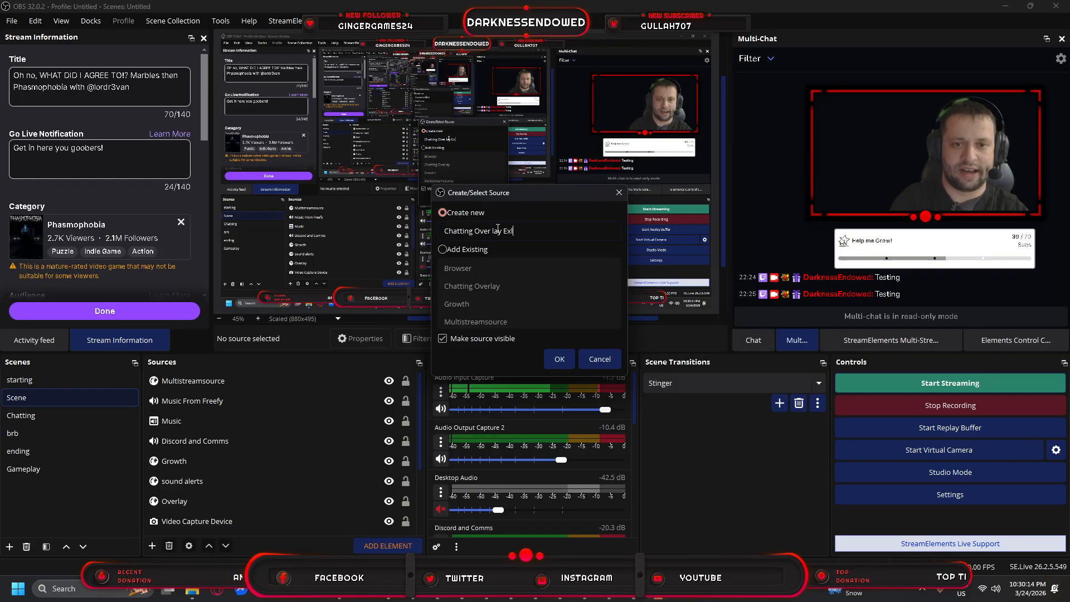
pyautogui.write('le')
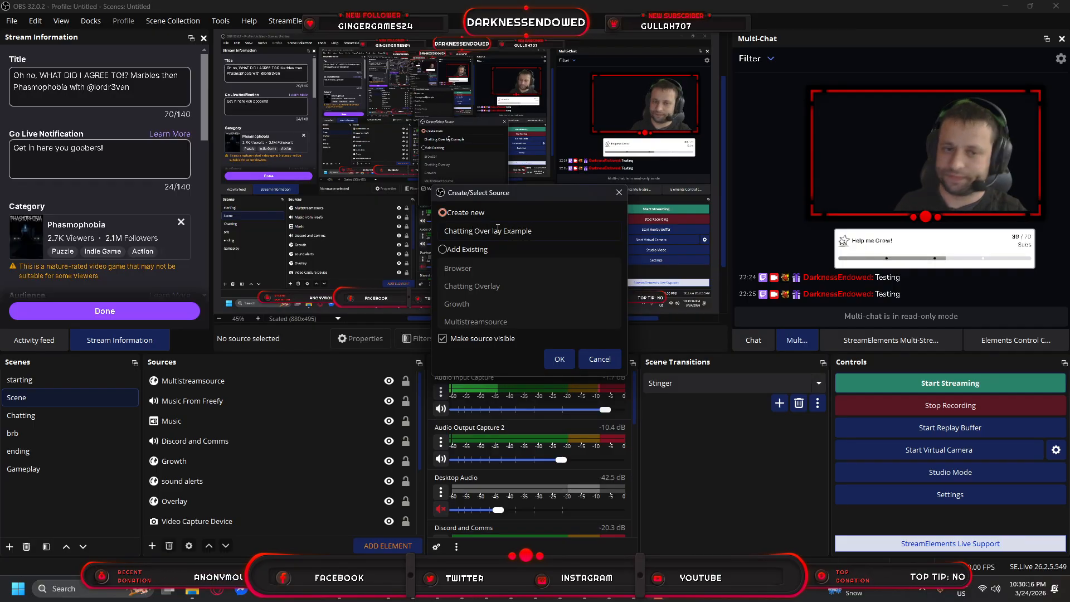
pyautogui.press('Return')
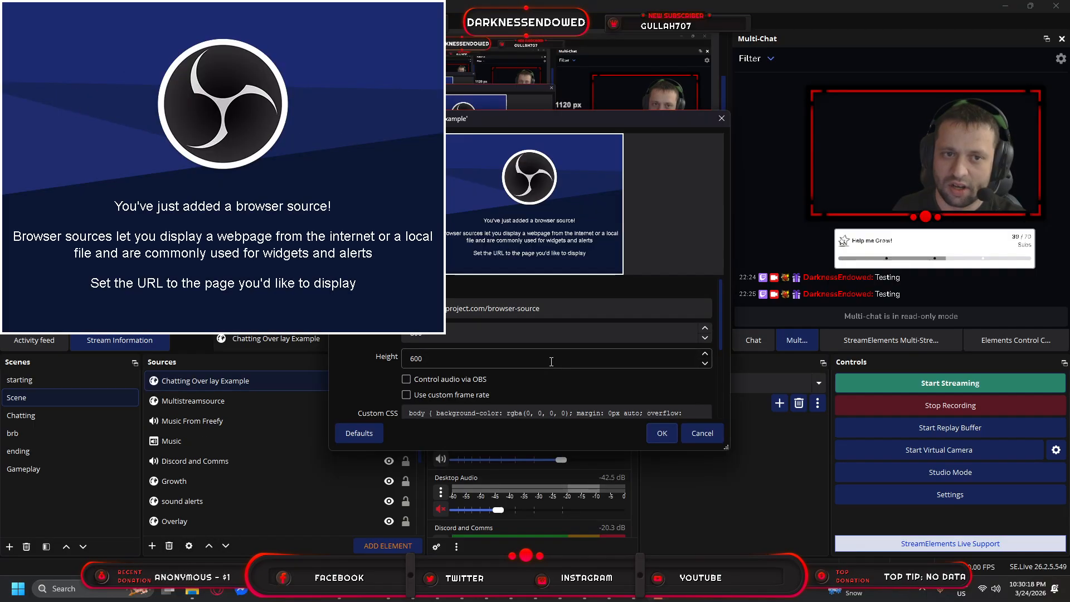
# Replace the source URL with the pasted overlay widget URL, empty the Custom CSS, and confirm.
pyautogui.tripleClick(426, 308)
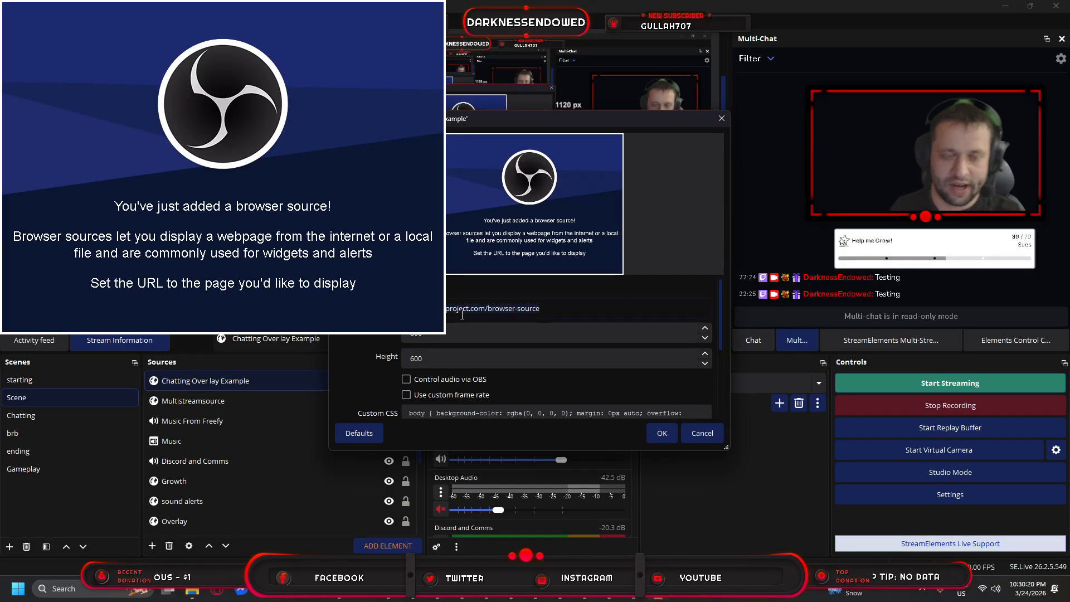
pyautogui.hotkey('ctrl', 'v')
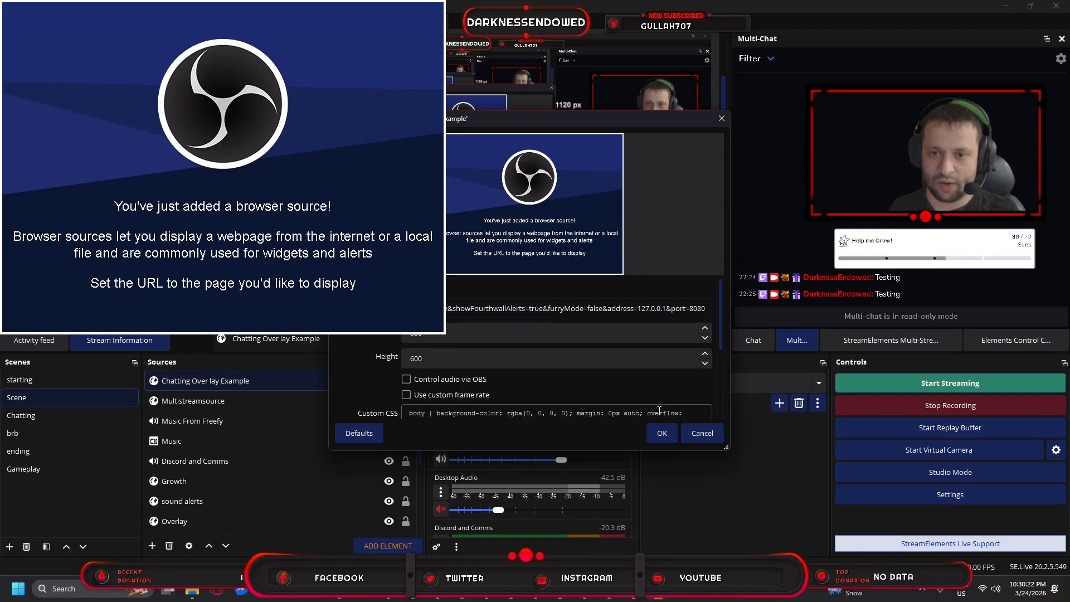
pyautogui.moveTo(637, 312); pyautogui.dragTo(357, 310)
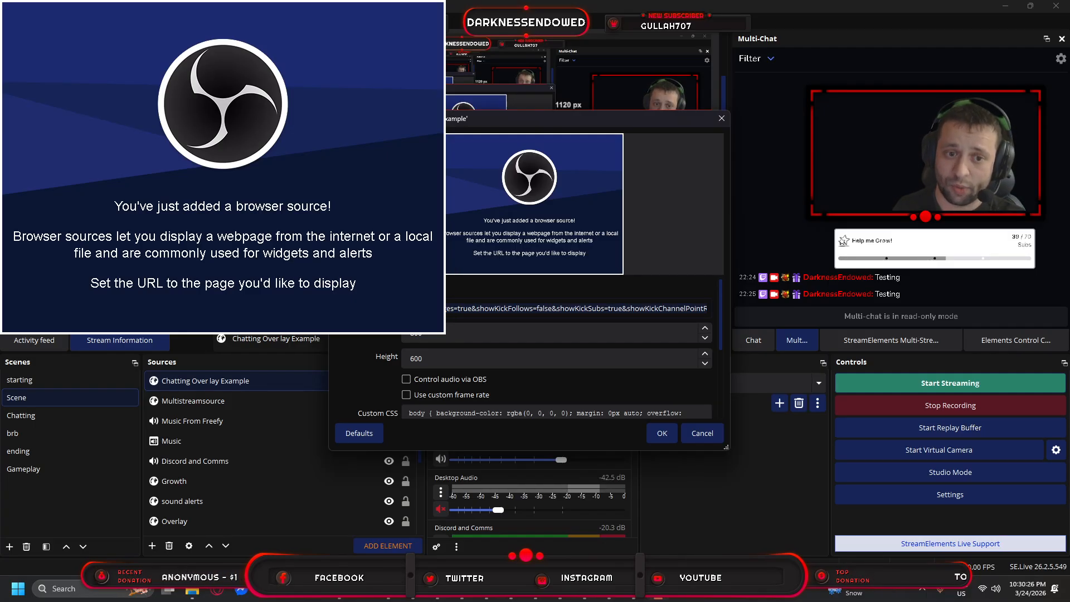
pyautogui.scroll(-2, 447, 303)
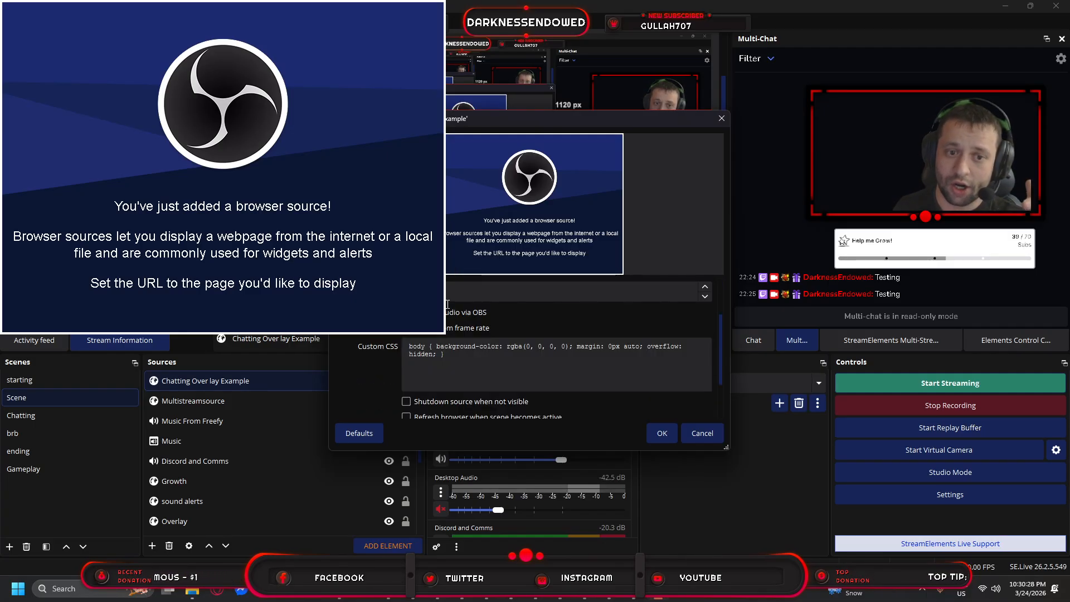
pyautogui.click(479, 361)
pyautogui.hotkey('ctrl', 'a')
pyautogui.press('BackSpace')
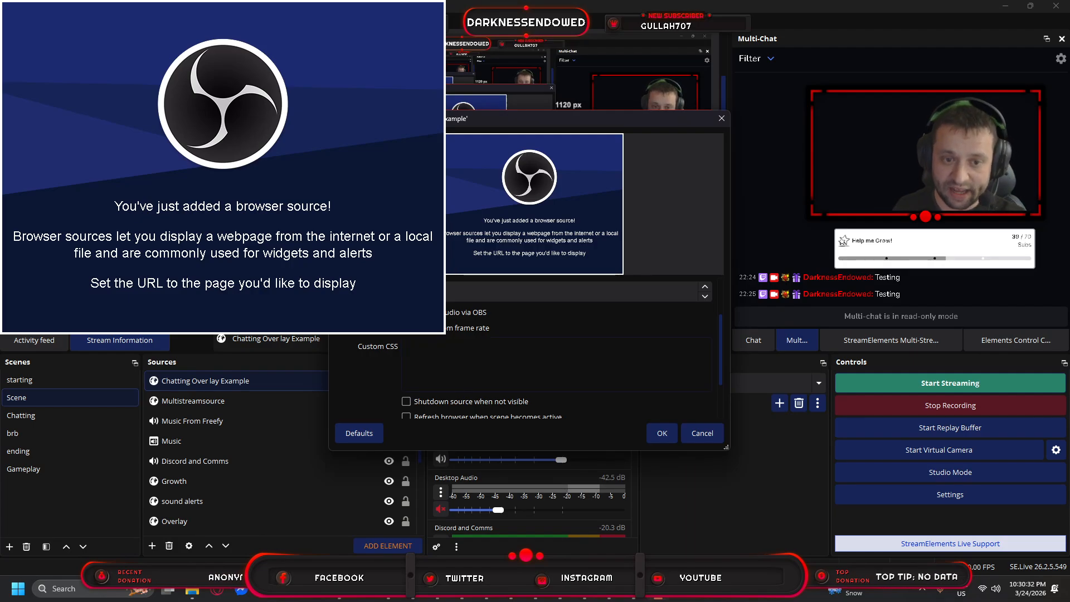
pyautogui.scroll(-3, 352, 355)
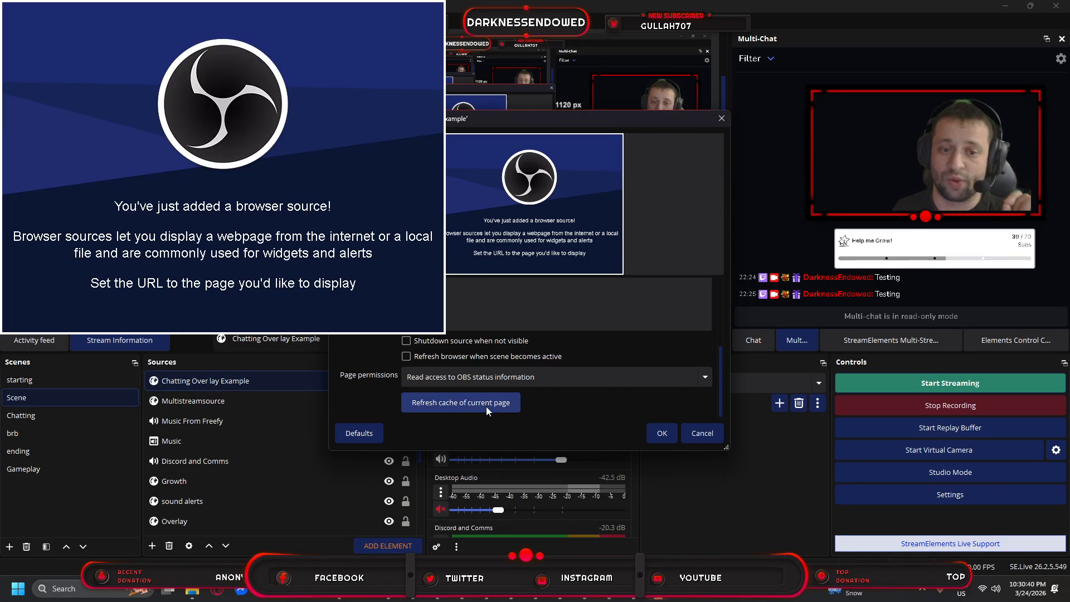
pyautogui.click(660, 433)
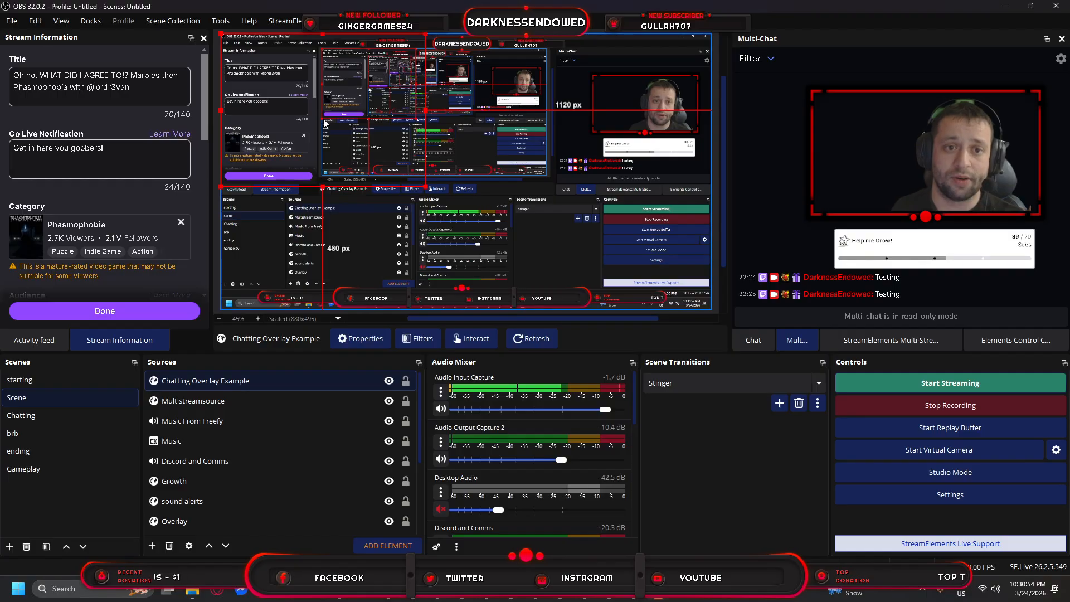
# Enlarge the overlay in the preview and send 'Giant Text Box Test' in Stream Chat.
pyautogui.moveTo(425, 185); pyautogui.dragTo(570, 238)
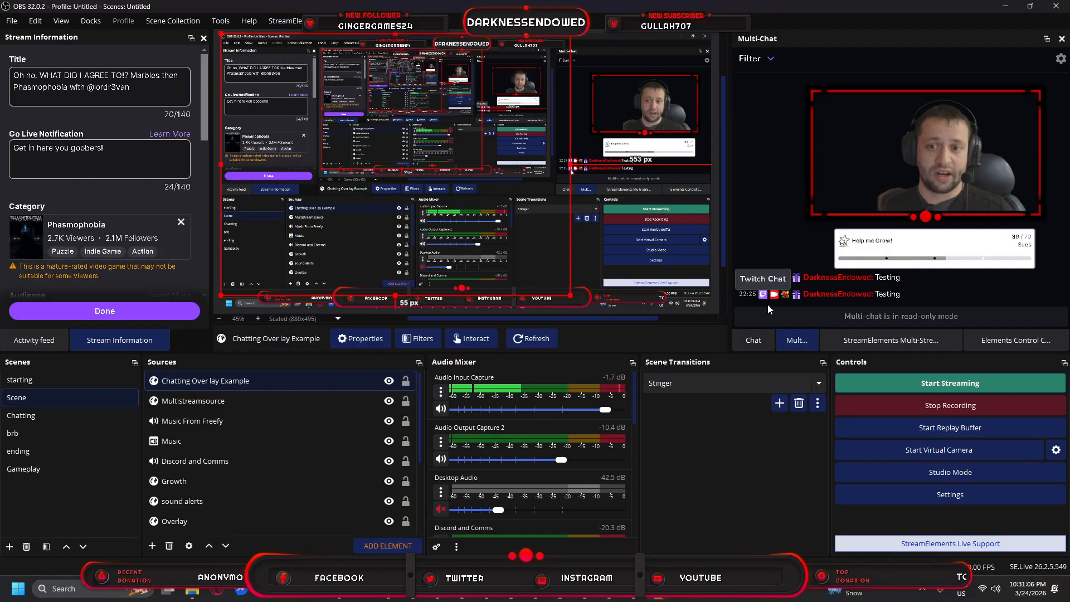
pyautogui.click(753, 340)
pyautogui.click(802, 294)
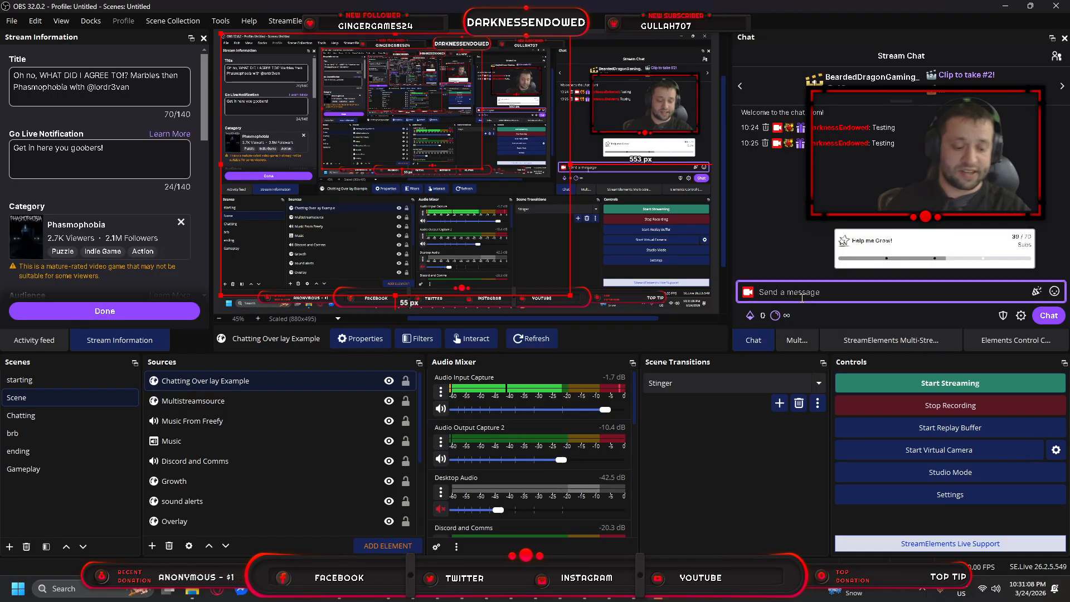
pyautogui.write('Testomg')
pyautogui.press('BackSpace')
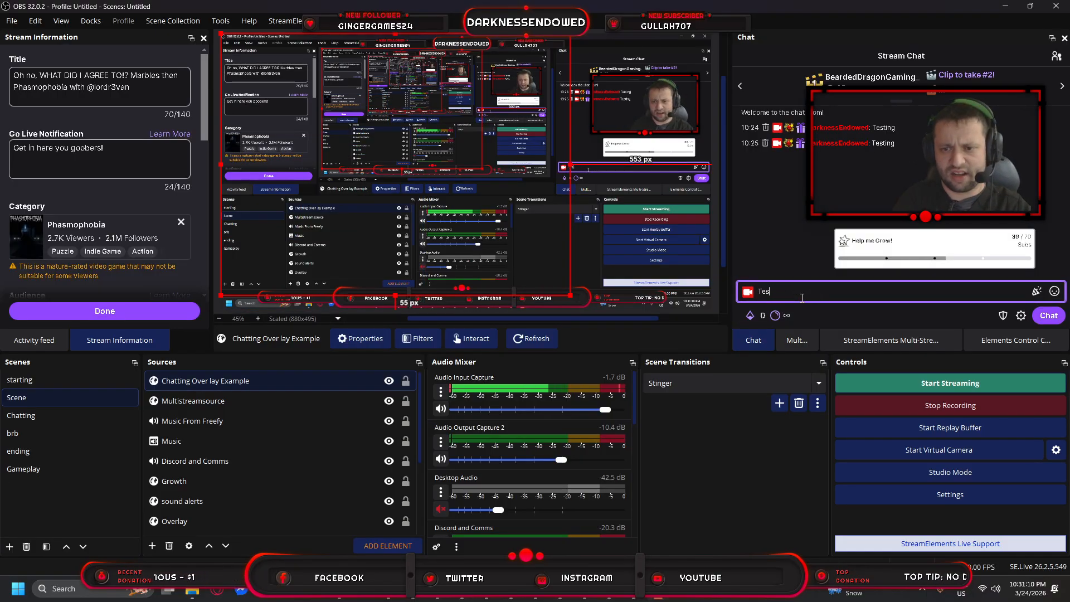
pyautogui.press('BackSpace')
pyautogui.press('BackSpace')
pyautogui.press('BackSpace')
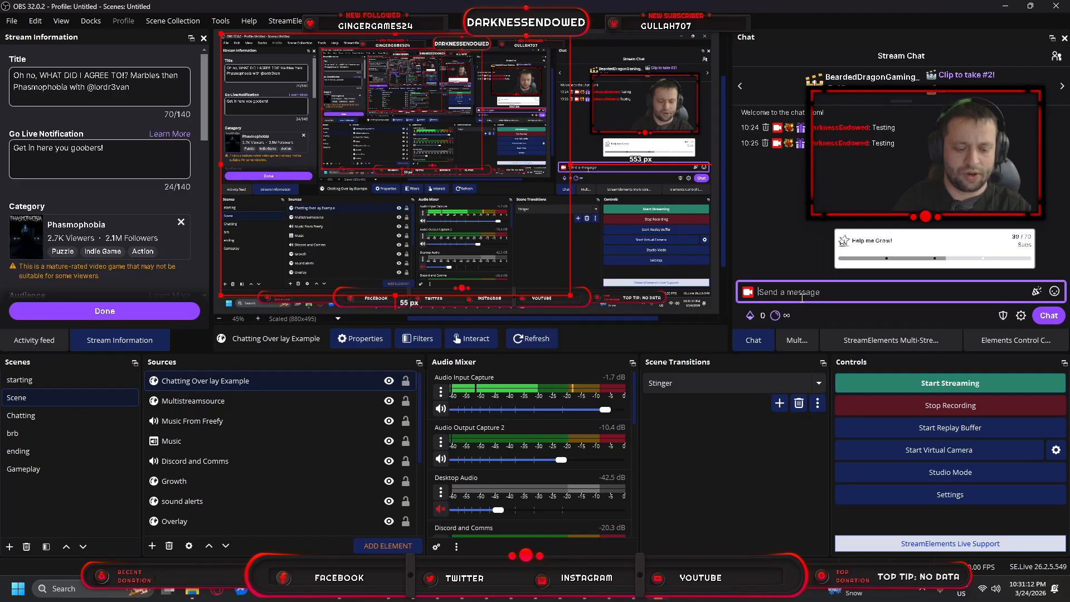
pyautogui.write('Gian')
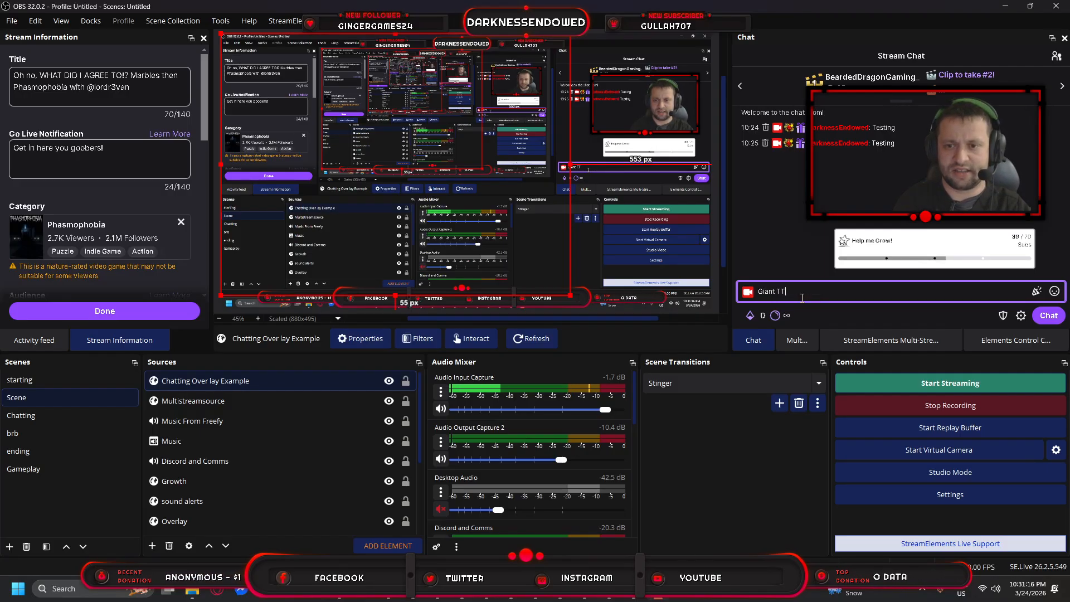
pyautogui.write('t Text Box Test')
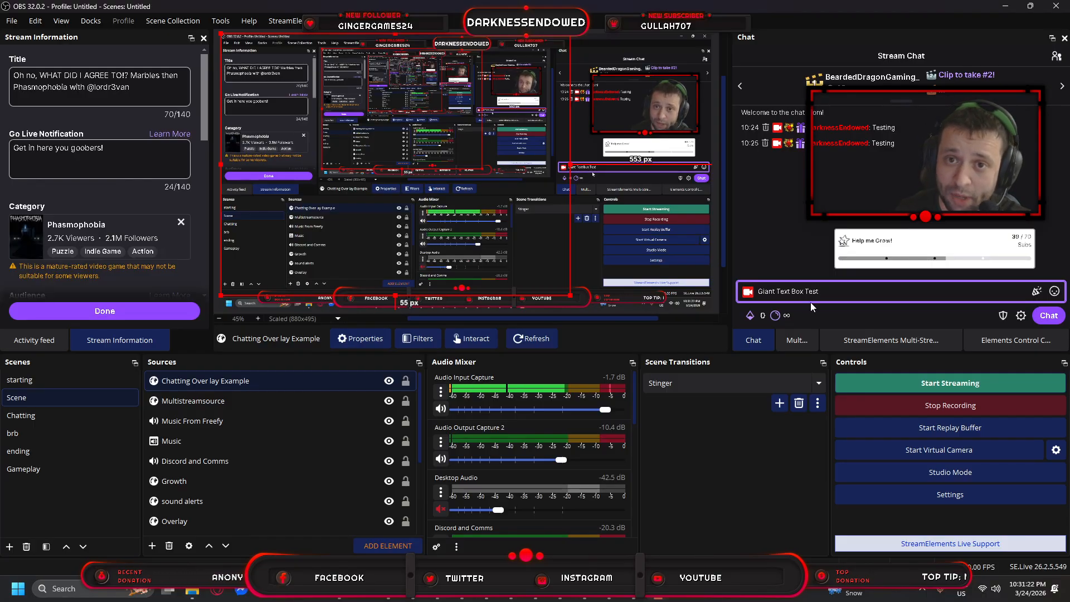
pyautogui.press('Return')
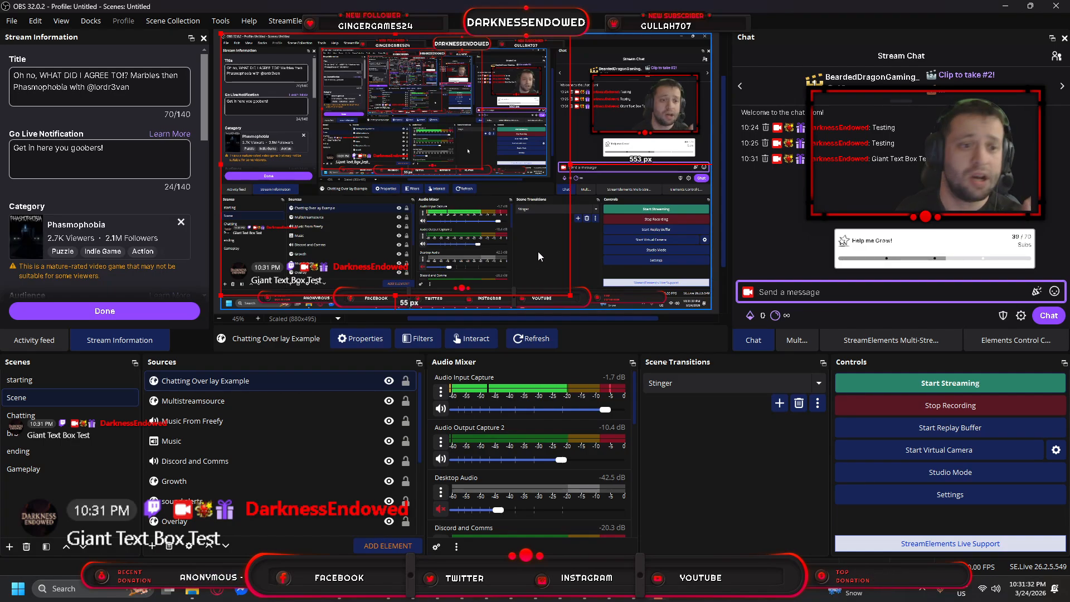
# Remove the Chatting Over lay Example source and show the StreamElements Multi-Streaming dock.
pyautogui.rightClick(361, 380)
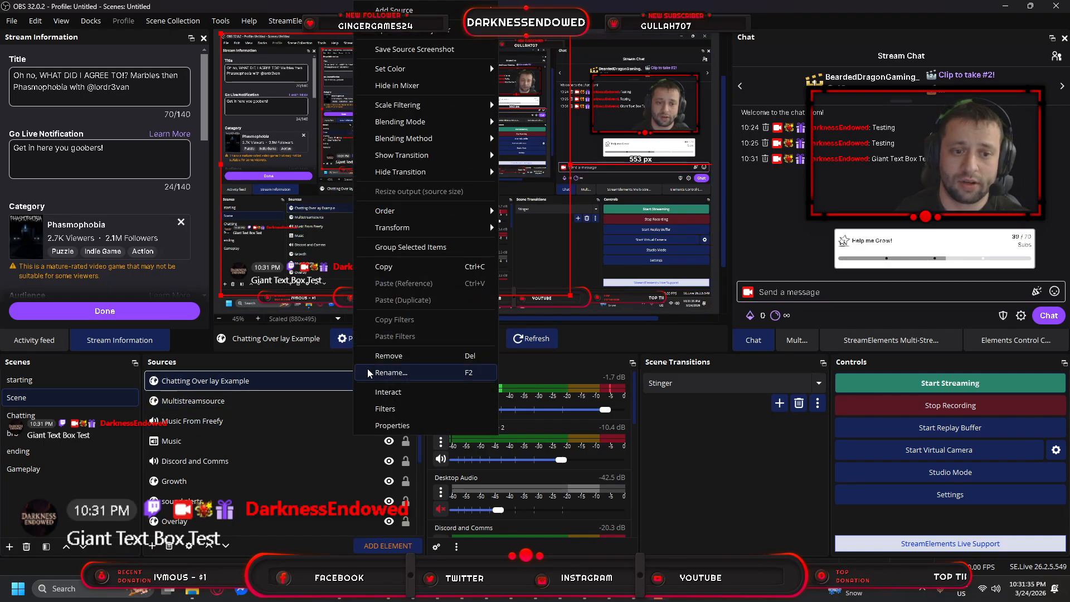
pyautogui.click(419, 358)
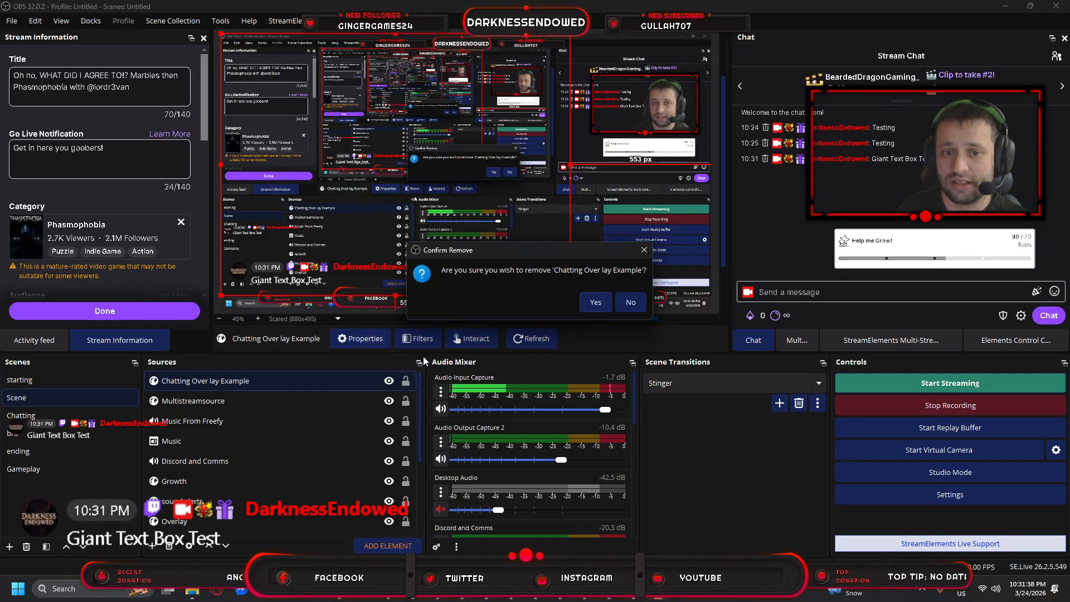
pyautogui.click(595, 304)
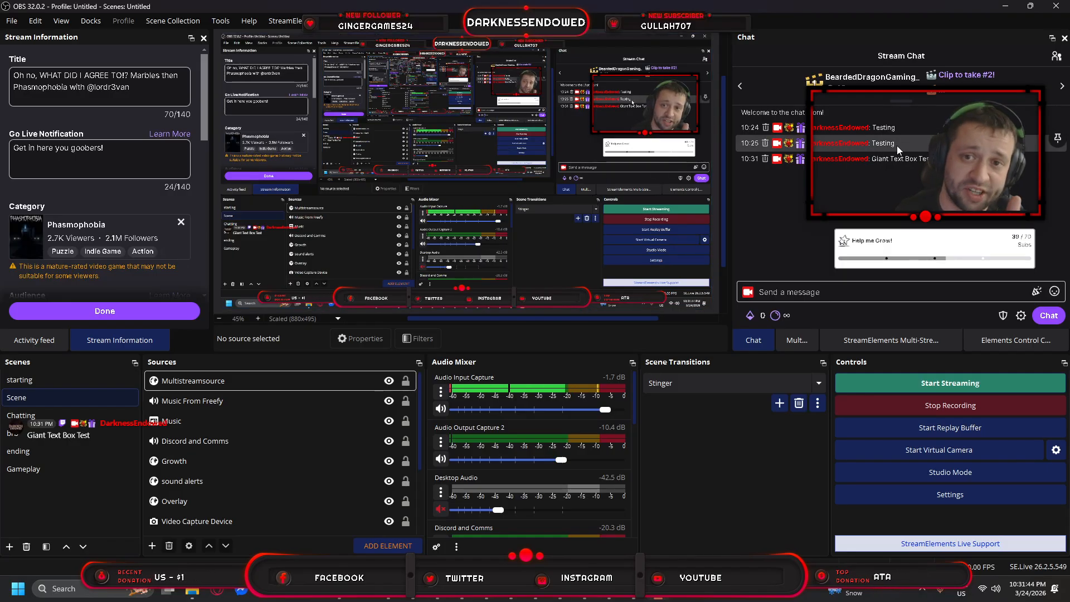
pyautogui.click(882, 341)
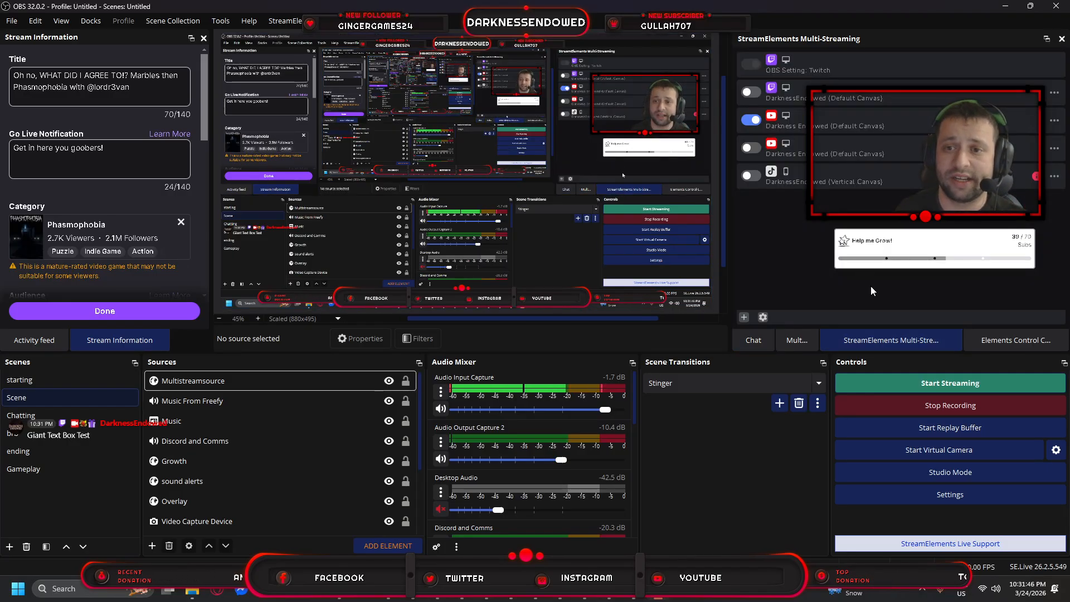